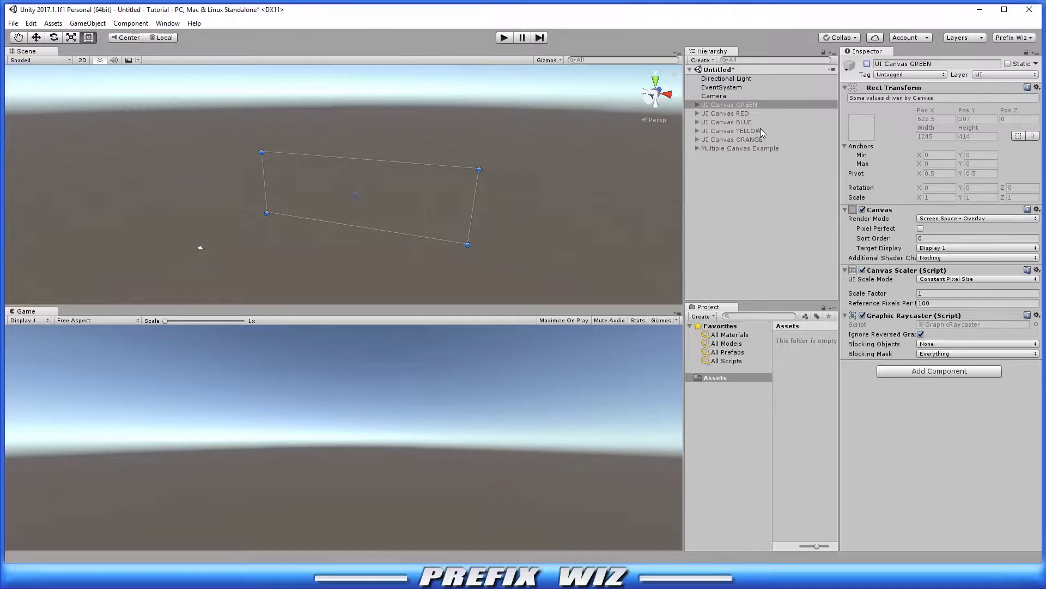
- Add a UI Image from the Hierarchy menu, creating a new Canvas to hold it
{"action": "left_click", "coordinate": [741, 184]}
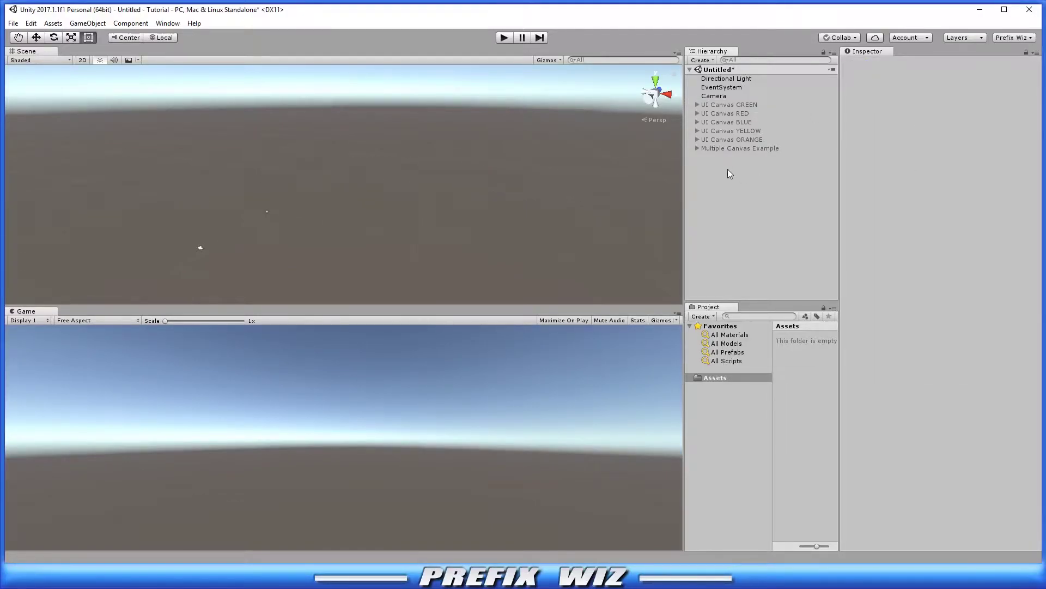
{"action": "right_click", "coordinate": [728, 169]}
{"action": "mouse_move", "coordinate": [764, 343]}
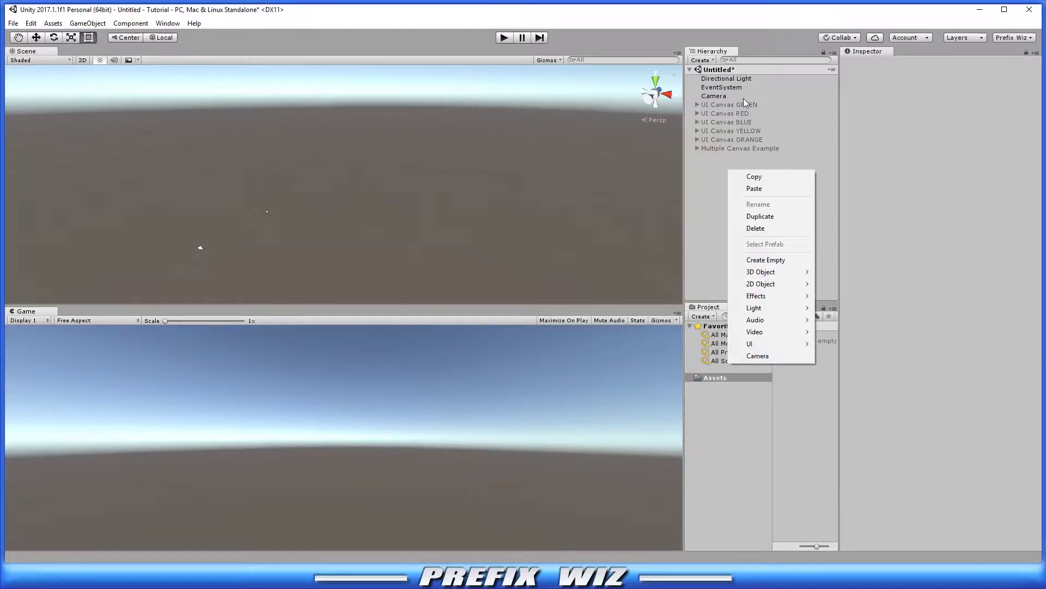
{"action": "mouse_move", "coordinate": [796, 344]}
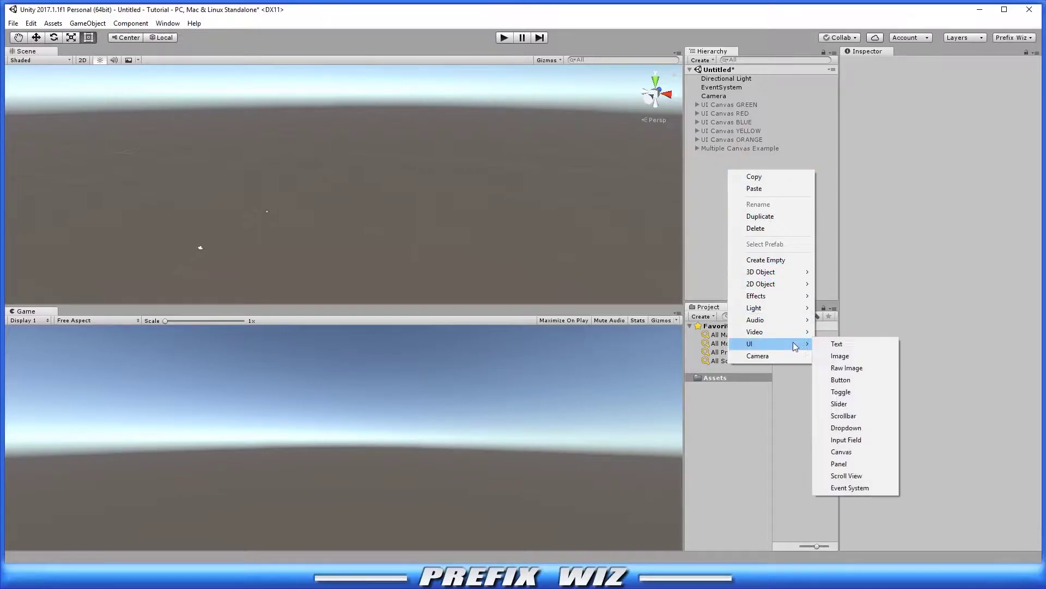
{"action": "left_click", "coordinate": [847, 360]}
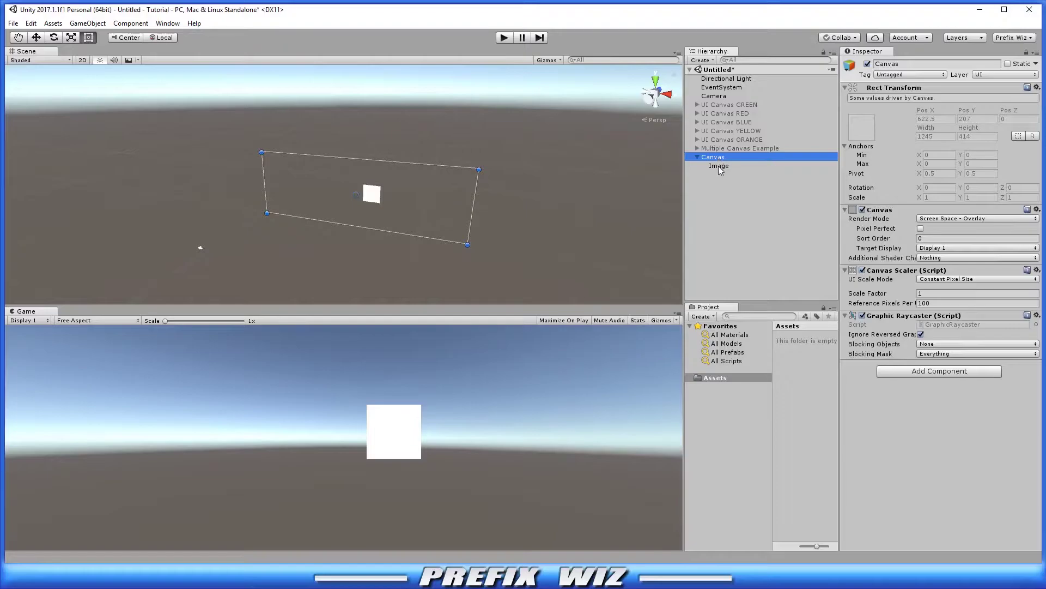
{"action": "left_click", "coordinate": [718, 166]}
- Re-enable the new Canvas, set its Render Mode to World Space, then disable it
{"action": "key", "text": "ctrl+z"}
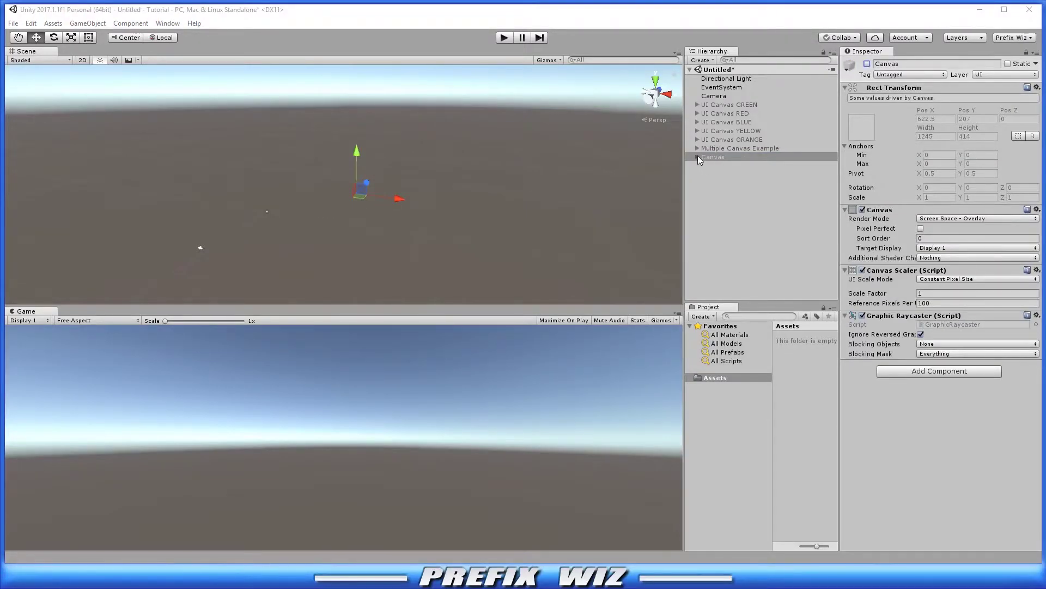
{"action": "left_click", "coordinate": [867, 64]}
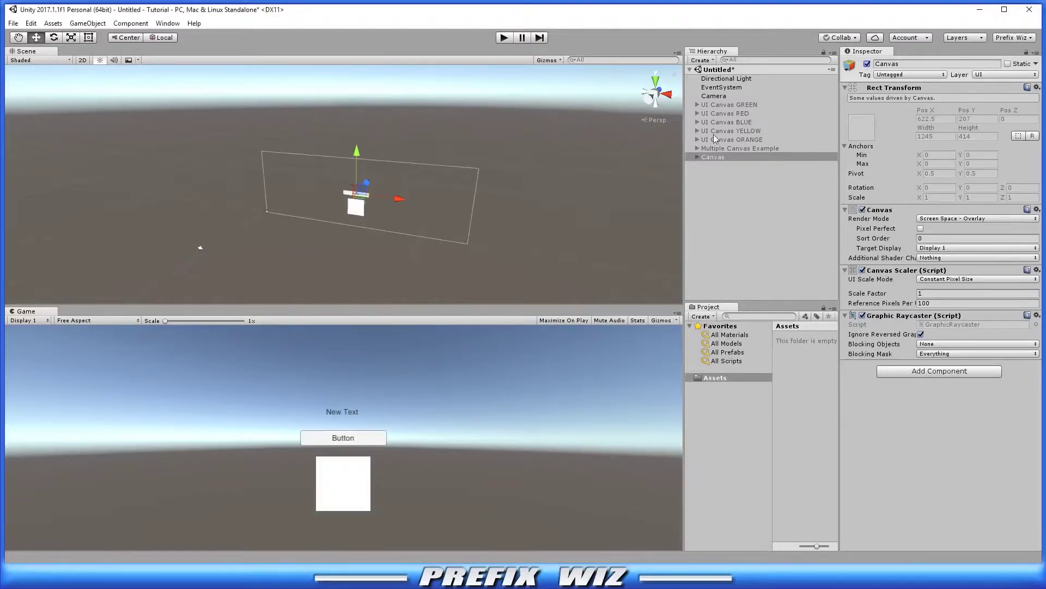
{"action": "left_click", "coordinate": [708, 157]}
{"action": "left_click", "coordinate": [697, 157]}
{"action": "key", "text": "ctrl+z"}
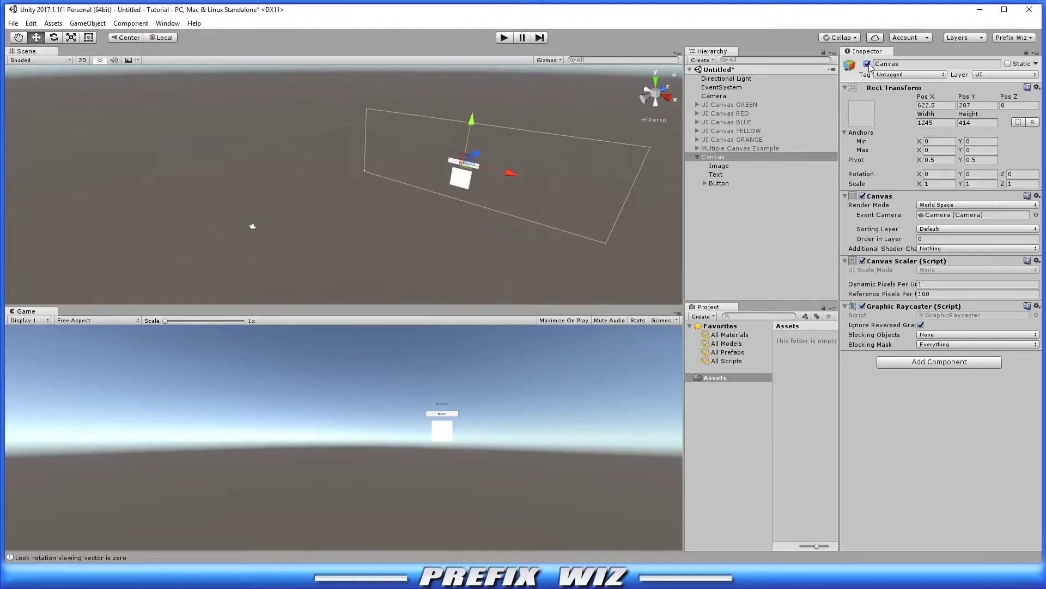
{"action": "left_click", "coordinate": [868, 64]}
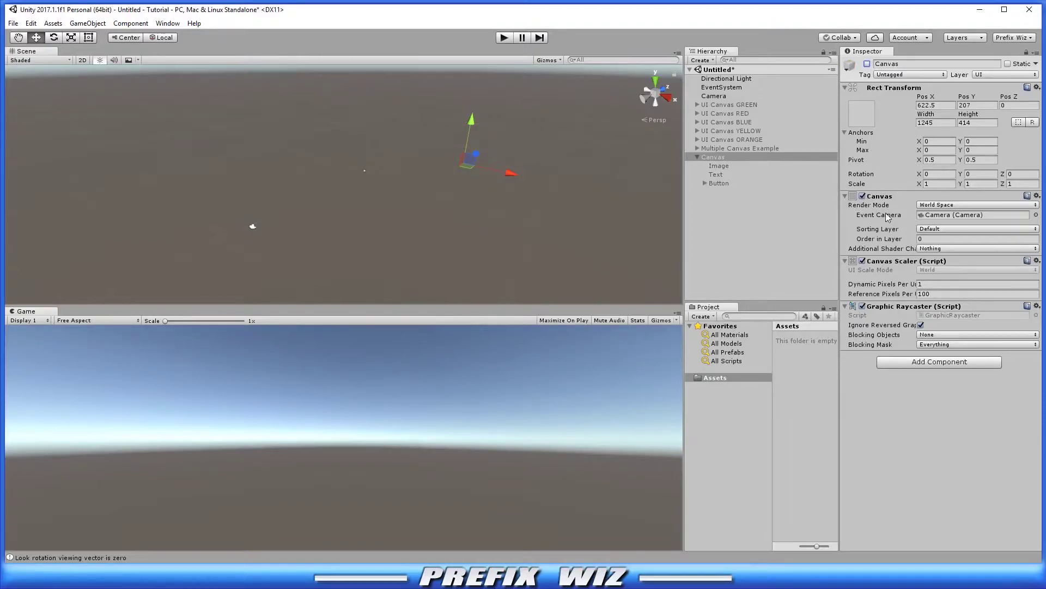
{"action": "left_click", "coordinate": [931, 206]}
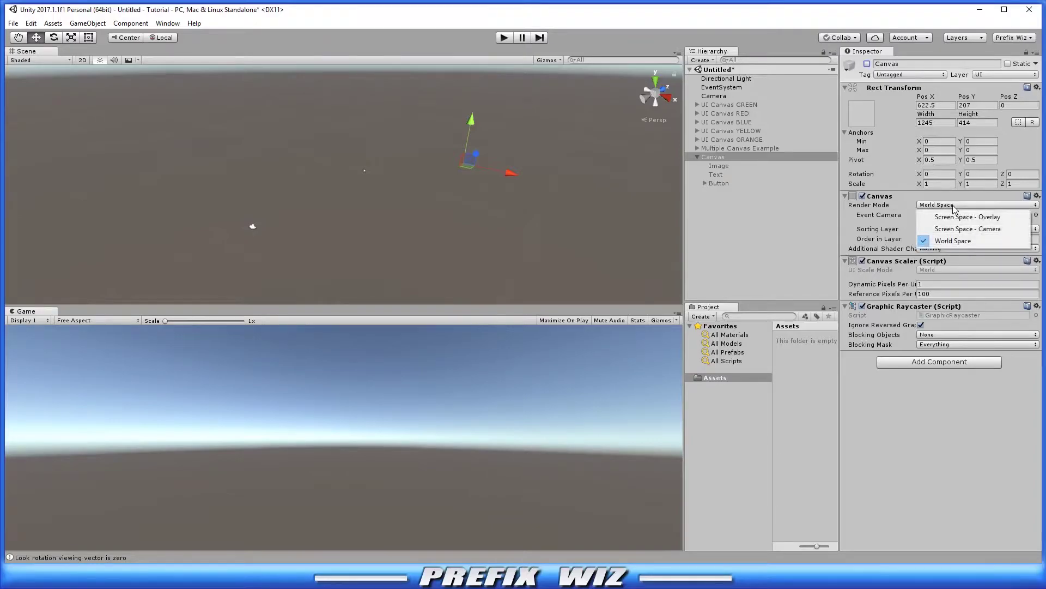
- Enable UI Canvas GREEN in Screen Space - Overlay, then disable the Camera to test it
{"action": "left_click", "coordinate": [979, 241]}
{"action": "left_click", "coordinate": [729, 104]}
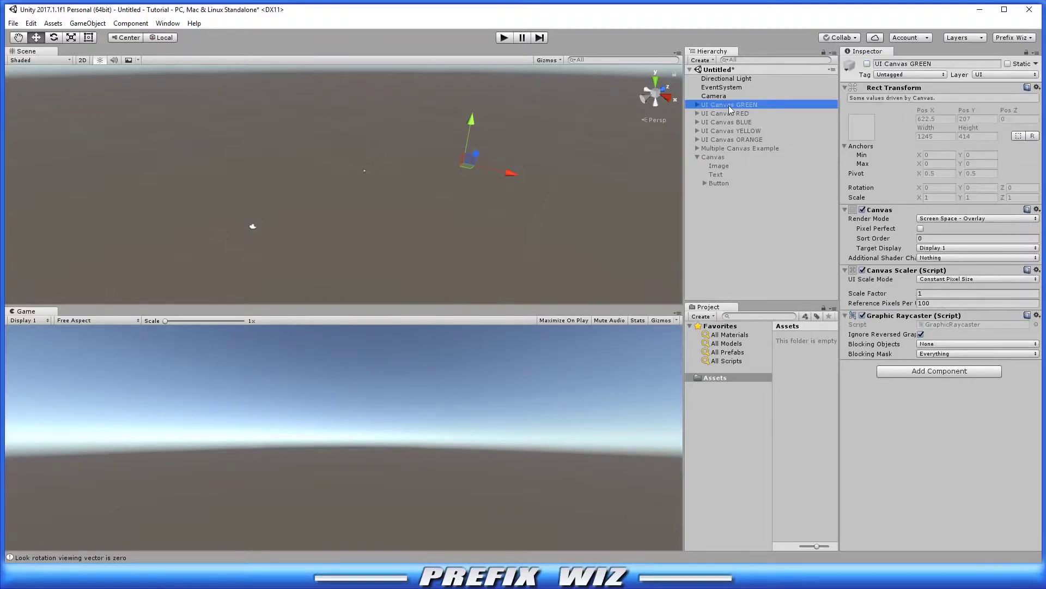
{"action": "left_click", "coordinate": [867, 63]}
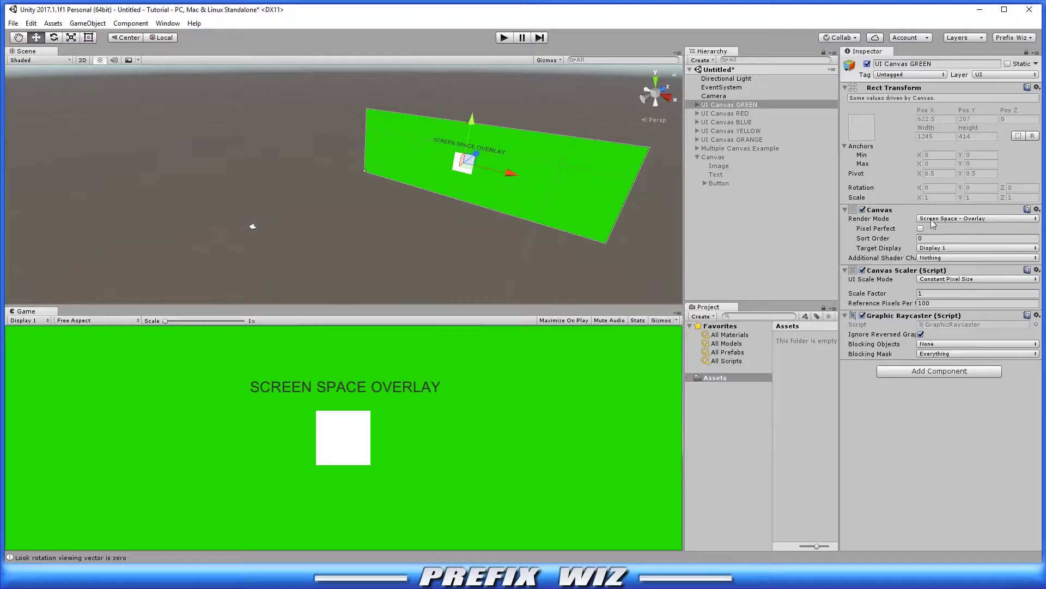
{"action": "left_click", "coordinate": [990, 220]}
{"action": "left_click", "coordinate": [959, 227]}
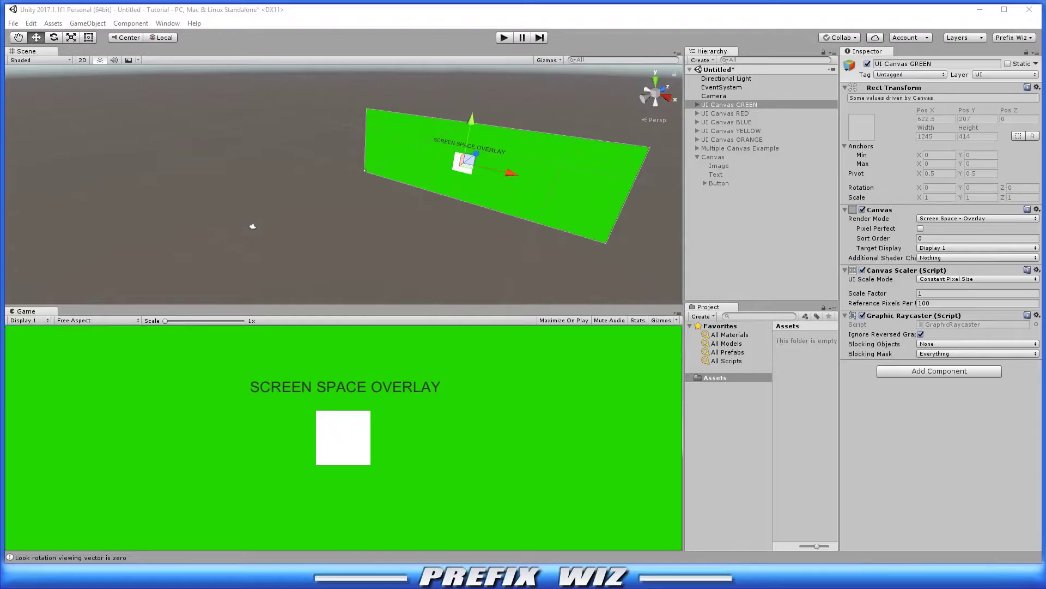
{"action": "left_click", "coordinate": [252, 225]}
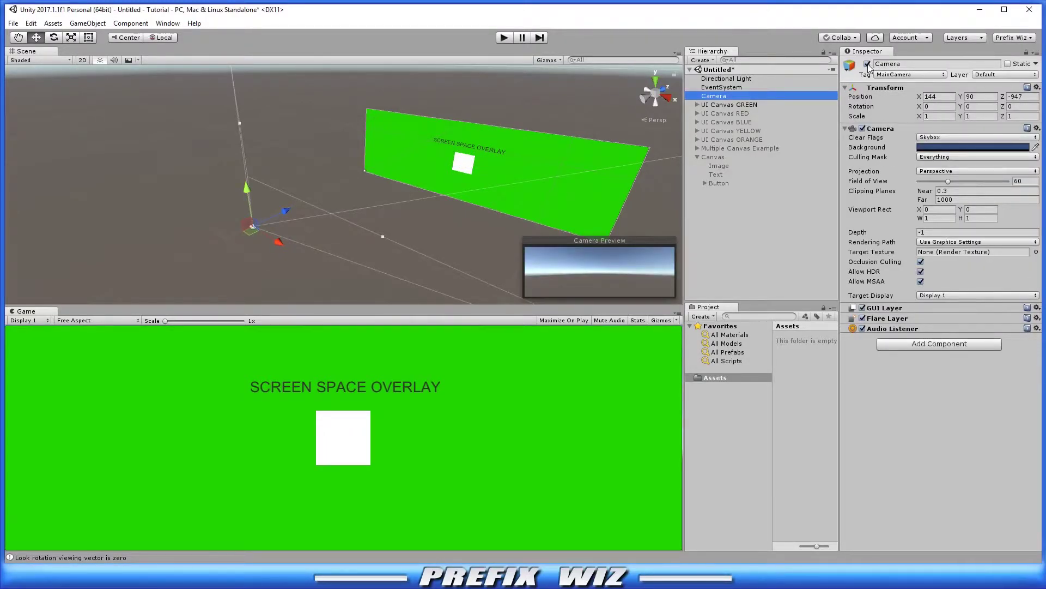
{"action": "left_click", "coordinate": [867, 64]}
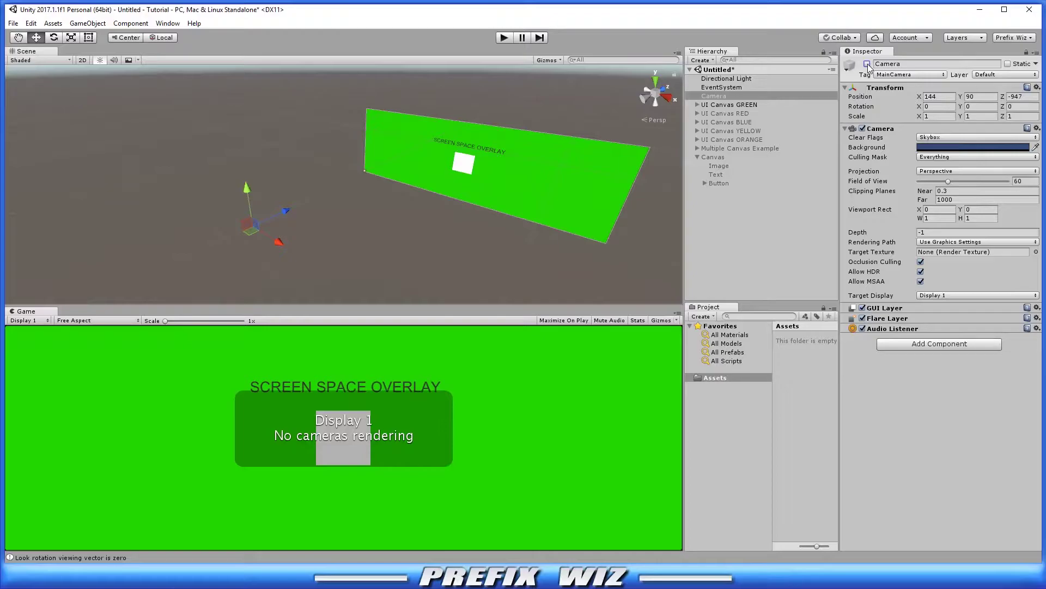
- Re-enable the Camera and assign it as UI Canvas RED's Render Camera
{"action": "left_click", "coordinate": [867, 64]}
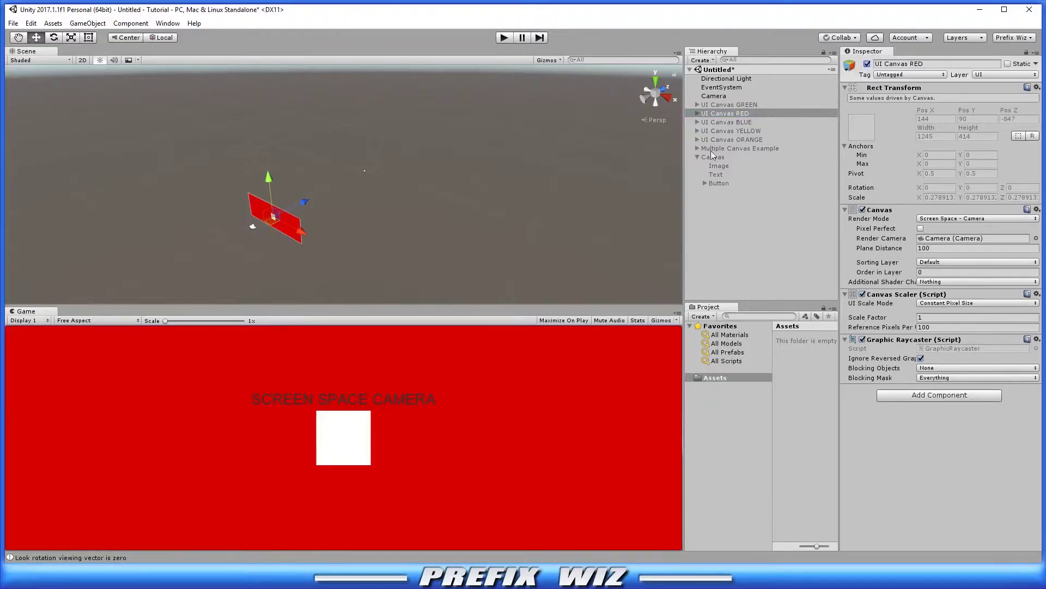
{"action": "left_click", "coordinate": [989, 220]}
{"action": "left_click_drag", "start_coordinate": [714, 96], "coordinate": [951, 243]}
- Move the Camera in the Scene view so the RED canvas travels with it
{"action": "left_click", "coordinate": [253, 228]}
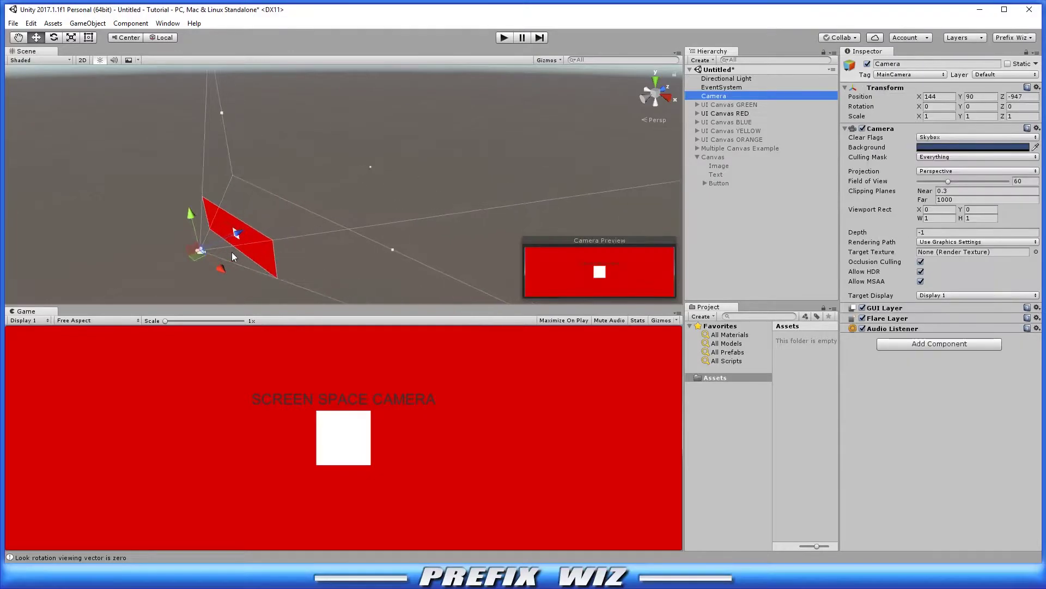
{"action": "scroll", "coordinate": [231, 252], "scroll_direction": "up", "scroll_amount": 5}
{"action": "middle_click_drag", "start_coordinate": [284, 235], "coordinate": [413, 205]}
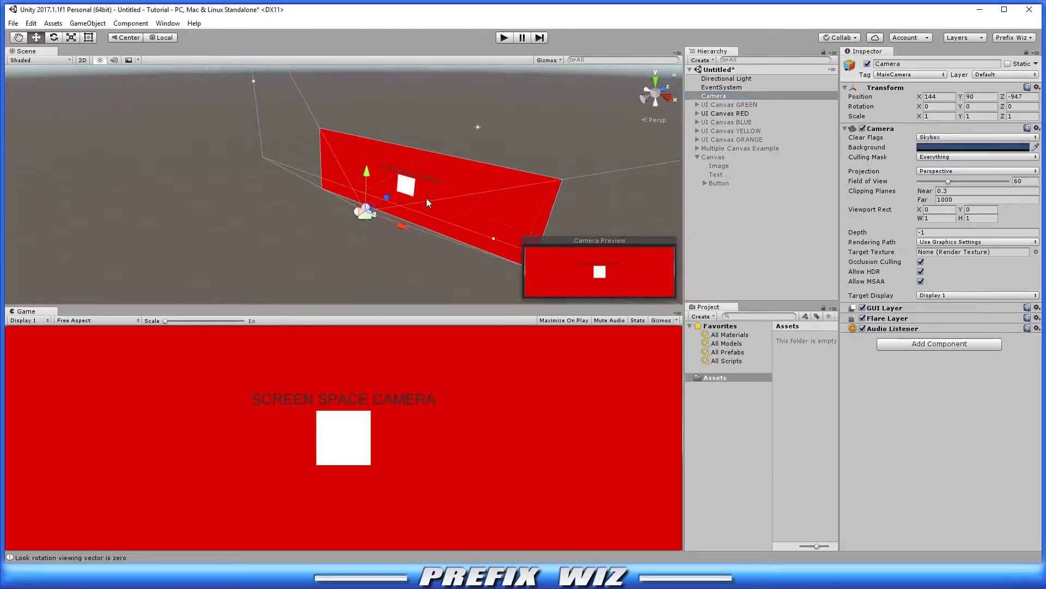
{"action": "scroll", "coordinate": [426, 198], "scroll_direction": "up", "scroll_amount": 5}
{"action": "scroll", "coordinate": [507, 174], "scroll_direction": "down", "scroll_amount": 4}
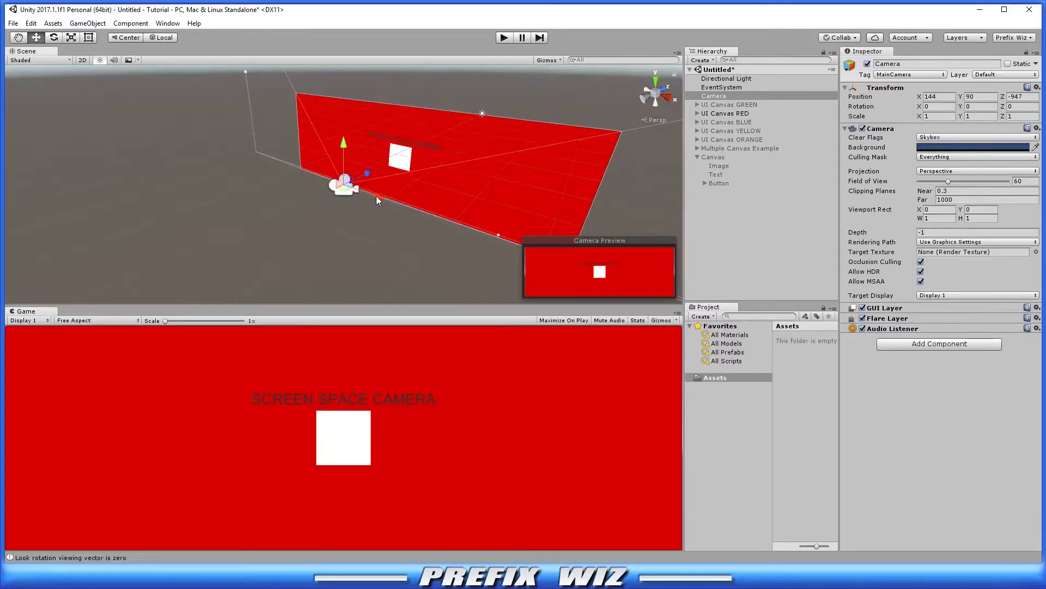
{"action": "left_click_drag", "start_coordinate": [379, 198], "coordinate": [104, 139]}
- Disable UI Canvas RED and enable UI Canvas BLUE, keeping World Space render mode
{"action": "left_click", "coordinate": [725, 113]}
{"action": "left_click", "coordinate": [867, 64]}
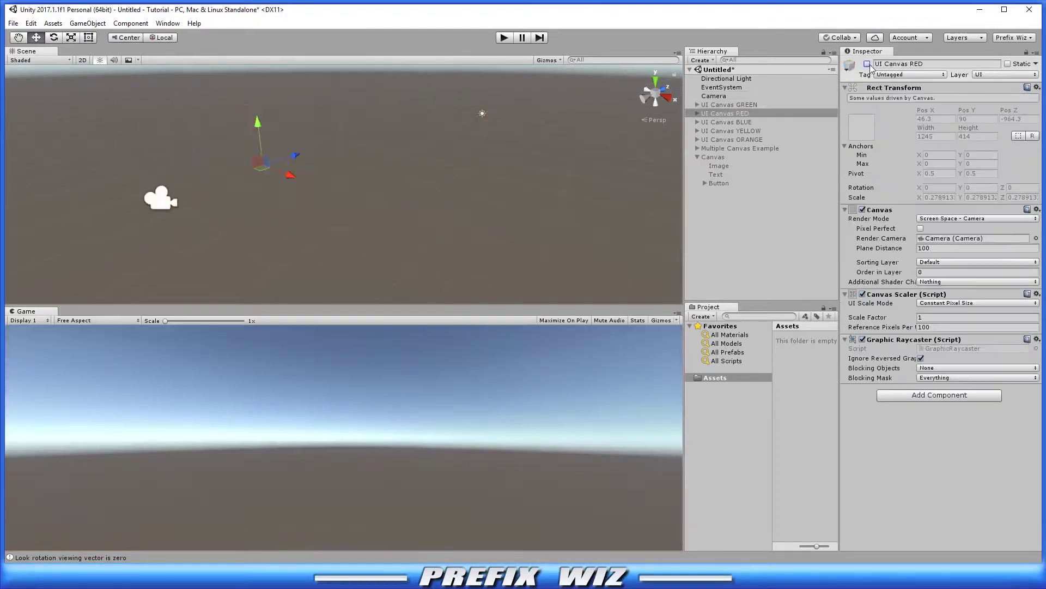
{"action": "left_click", "coordinate": [741, 131]}
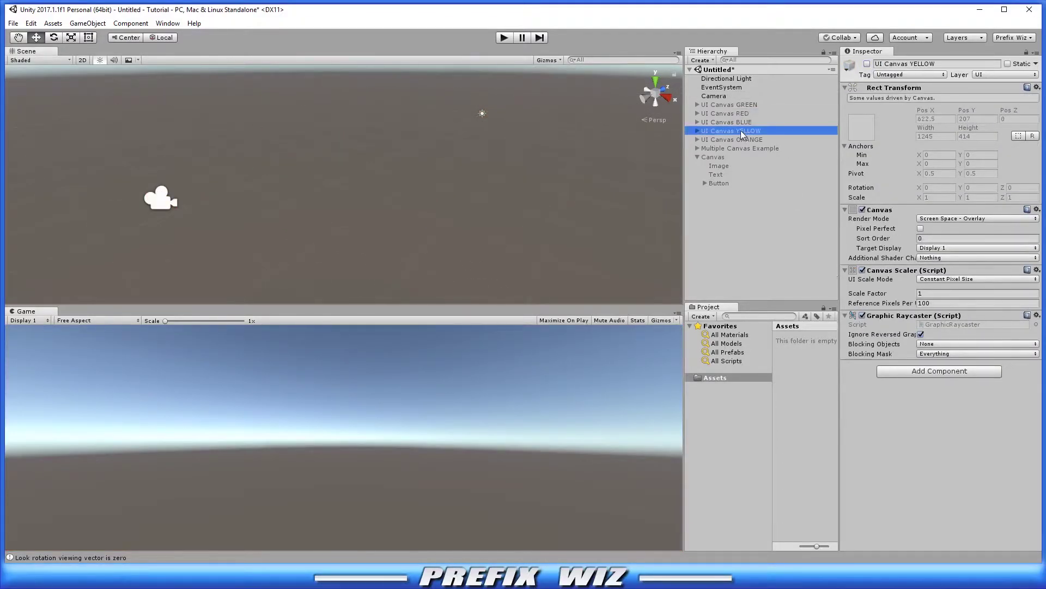
{"action": "left_click", "coordinate": [733, 122]}
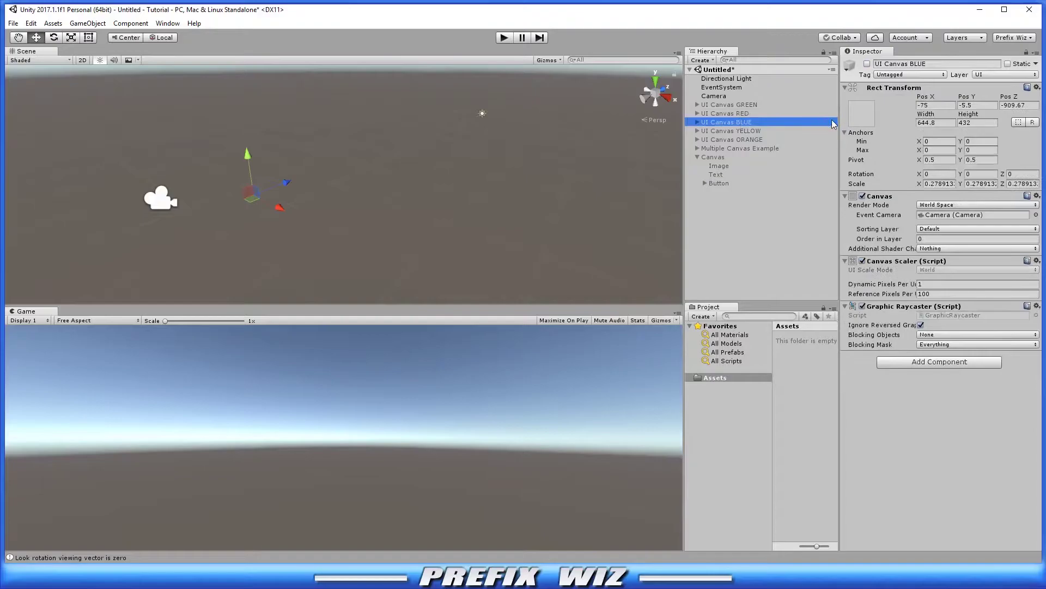
{"action": "left_click", "coordinate": [867, 64]}
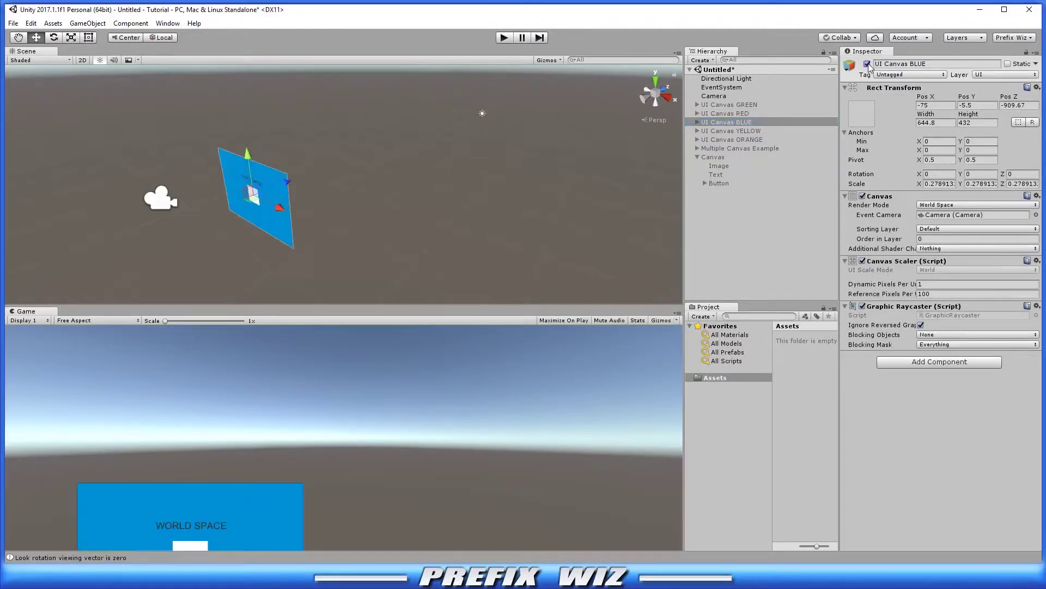
{"action": "left_click", "coordinate": [965, 206]}
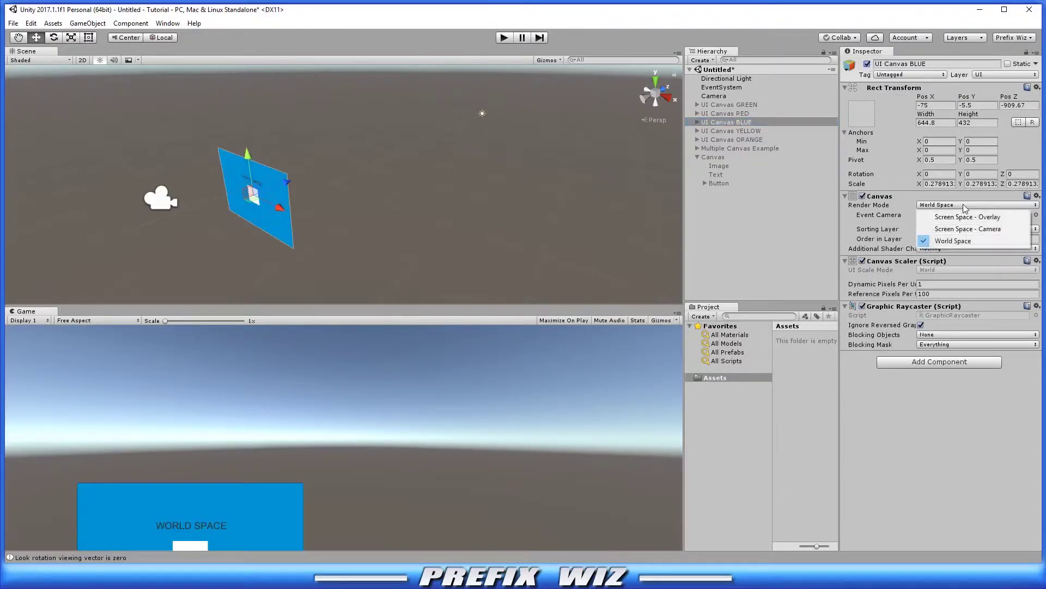
{"action": "left_click", "coordinate": [965, 246]}
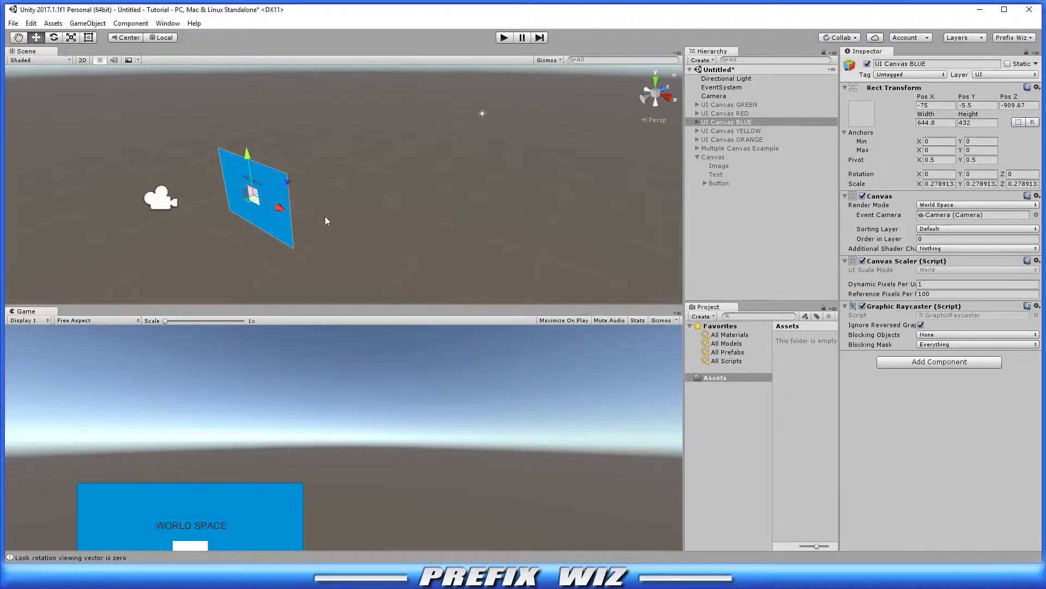
- Shift the BLUE canvas up and to the right, then move the Camera to reframe it
{"action": "left_click_drag", "start_coordinate": [248, 158], "coordinate": [327, 179]}
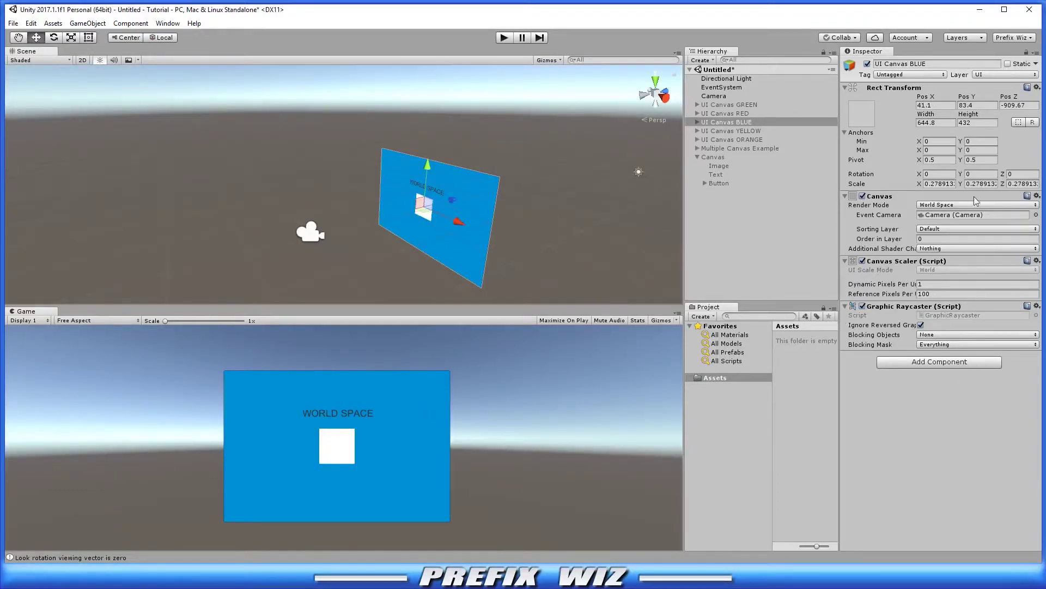
{"action": "mouse_move", "coordinate": [933, 98]}
{"action": "left_mouse_down"}
{"action": "mouse_move", "coordinate": [1024, 101]}
{"action": "mouse_move", "coordinate": [926, 115]}
{"action": "mouse_move", "coordinate": [959, 115]}
{"action": "mouse_move", "coordinate": [936, 116]}
{"action": "left_mouse_up"}
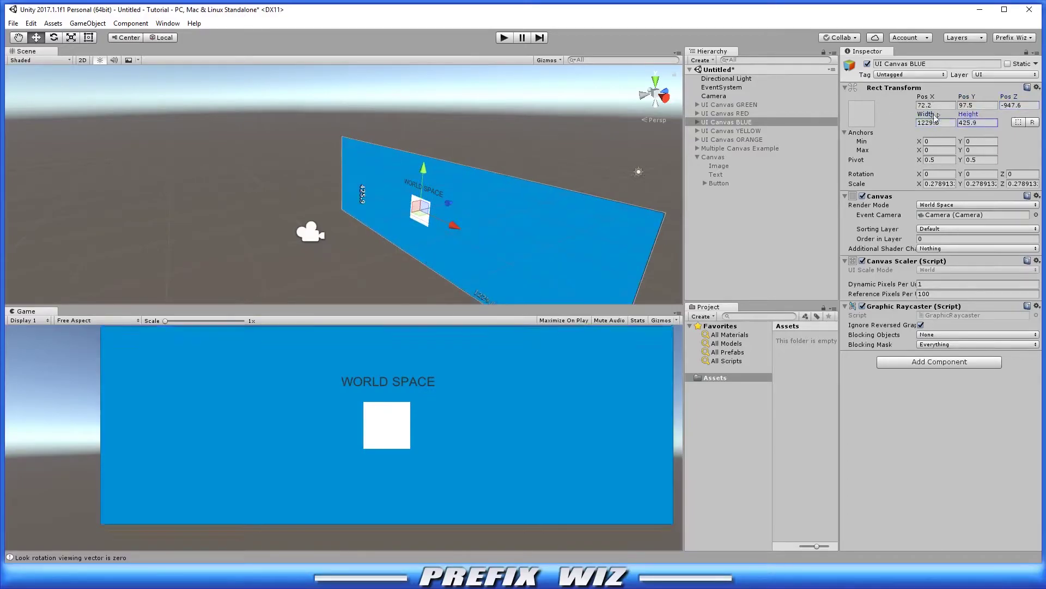
{"action": "double_click", "coordinate": [714, 96]}
{"action": "left_click_drag", "start_coordinate": [371, 176], "coordinate": [215, 184]}
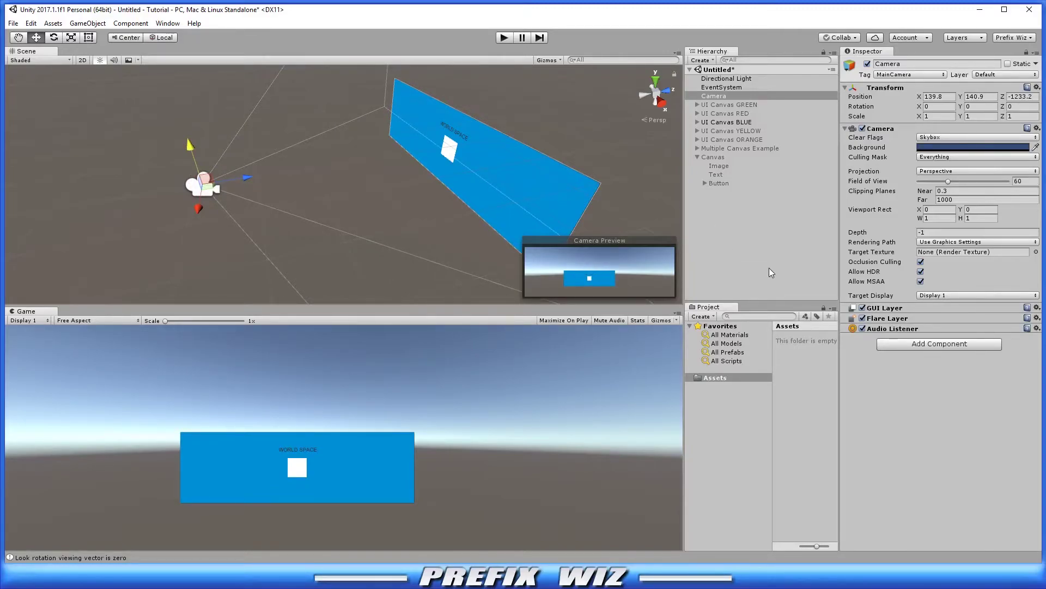
{"action": "left_click", "coordinate": [730, 122]}
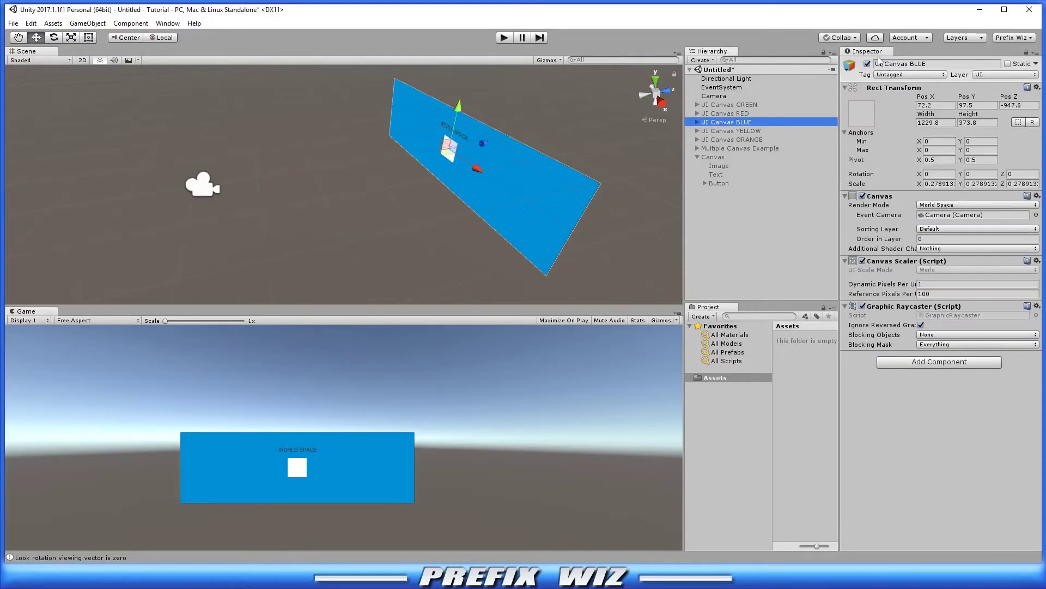
- Hide UI Canvas BLUE and turn on the GREEN and ORANGE canvases
{"action": "left_click", "coordinate": [867, 64]}
{"action": "left_click", "coordinate": [765, 105]}
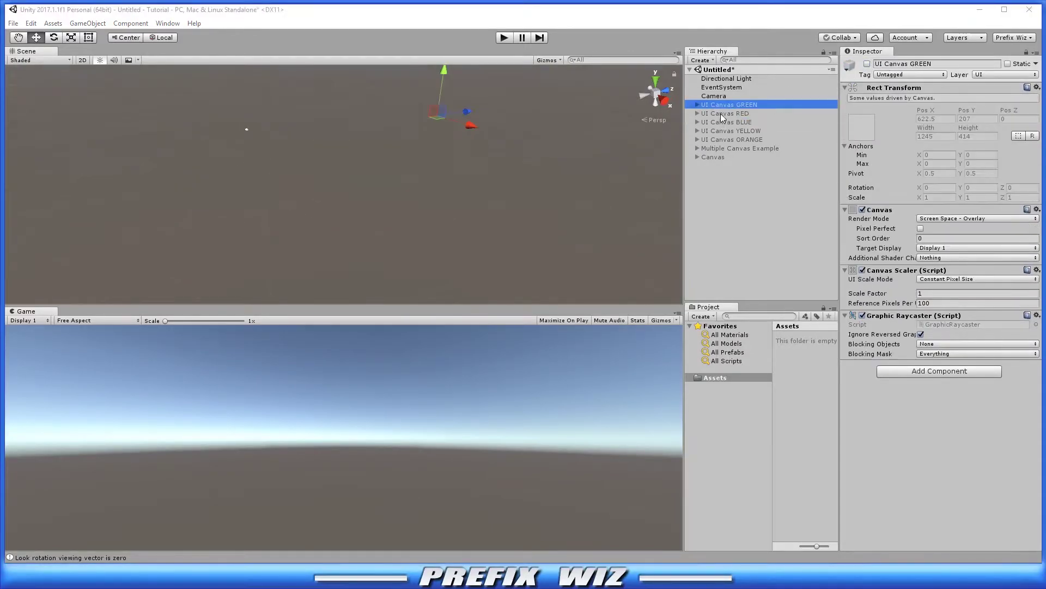
{"action": "left_click", "coordinate": [868, 63]}
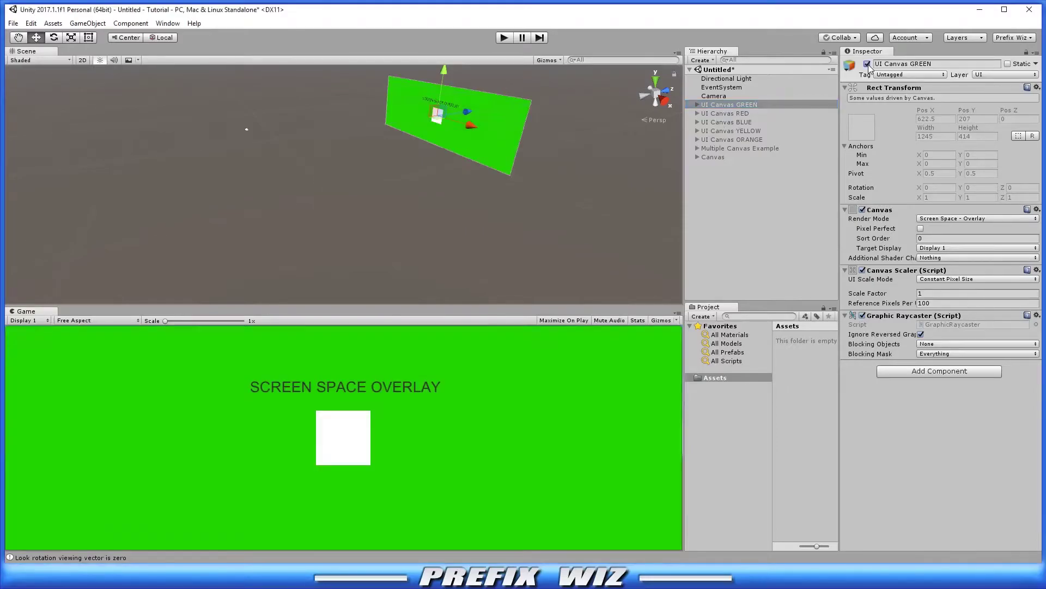
{"action": "left_click", "coordinate": [727, 141]}
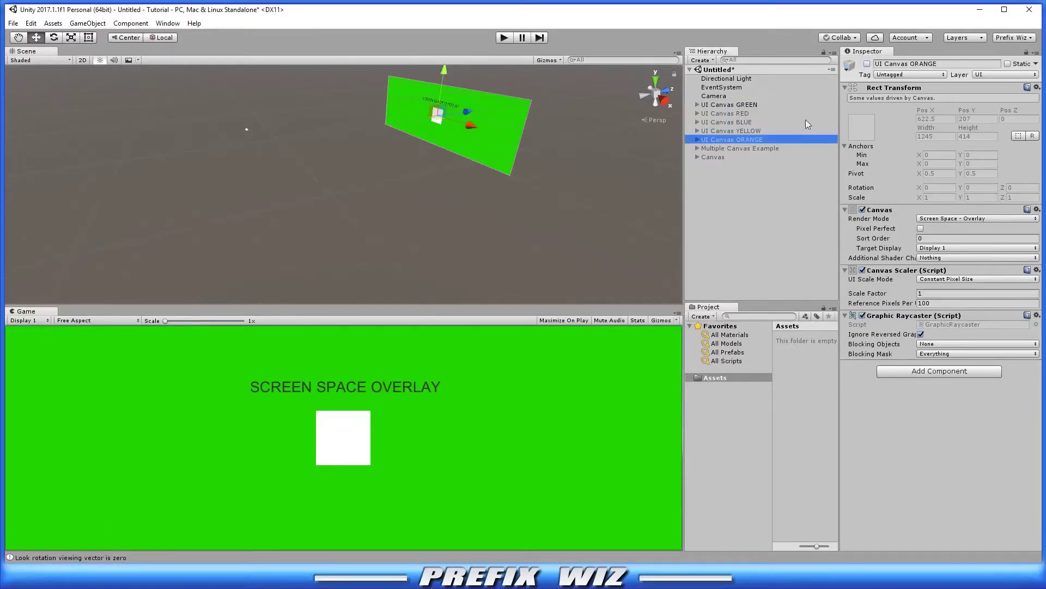
{"action": "left_click", "coordinate": [867, 64]}
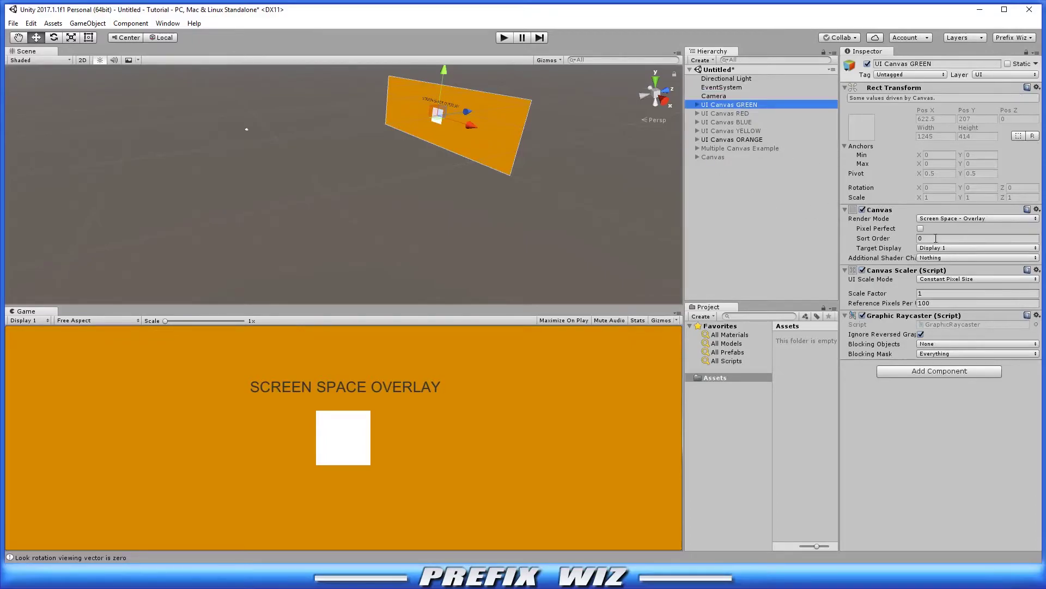
- Set GREEN's Sort Order to 1 and ORANGE's Sort Order to 2
{"action": "left_click", "coordinate": [938, 238]}
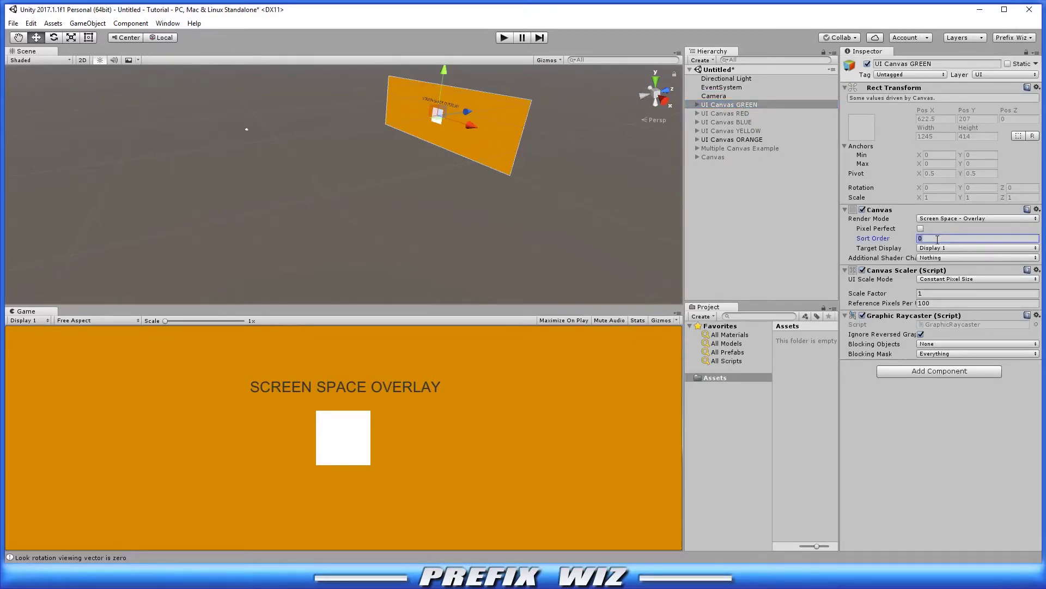
{"action": "type", "text": "1"}
{"action": "key", "text": "Return"}
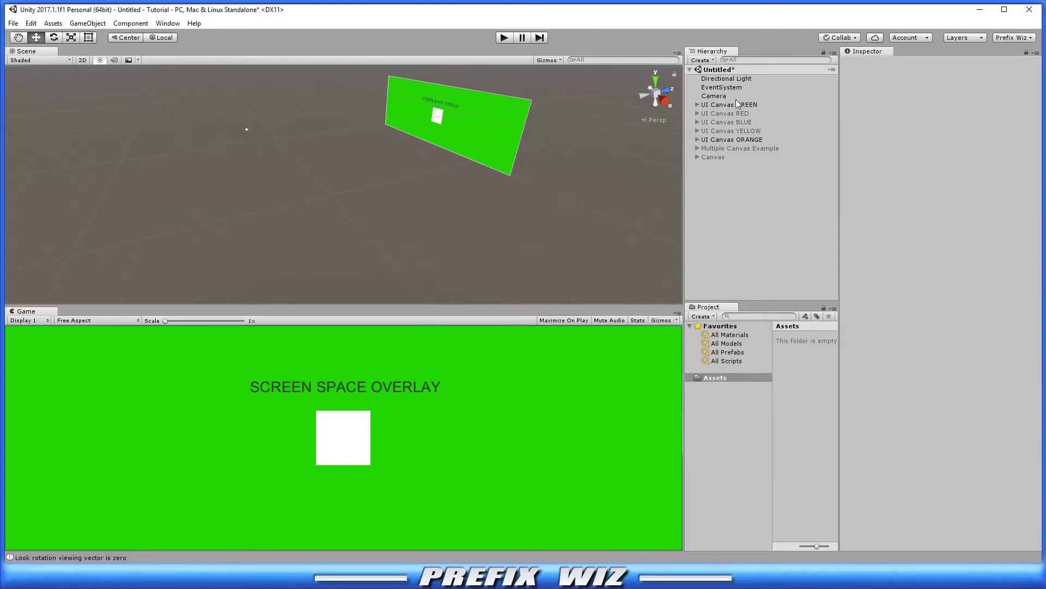
{"action": "left_click", "coordinate": [732, 139]}
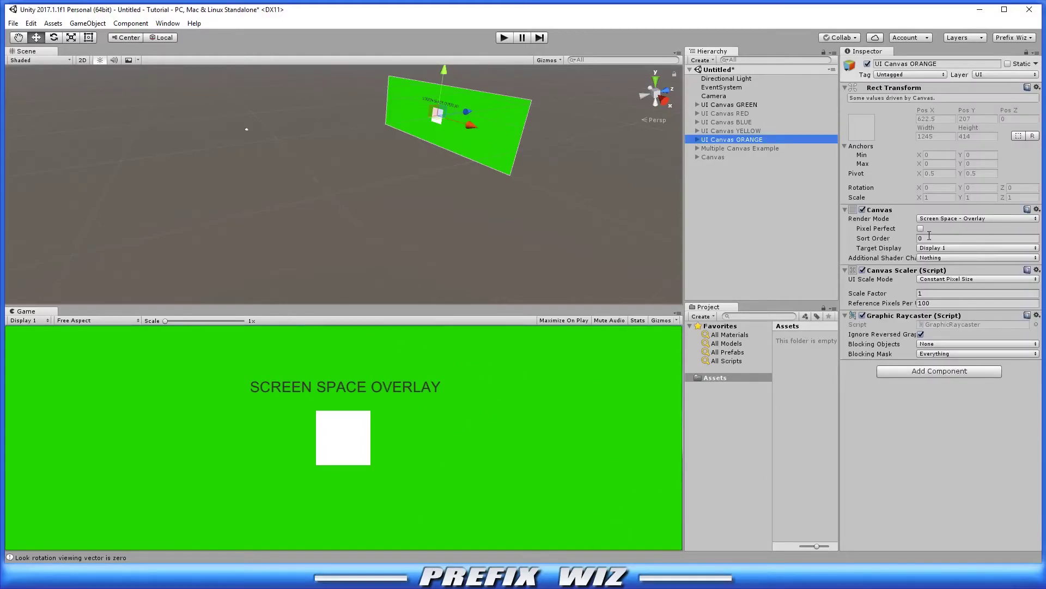
{"action": "left_click", "coordinate": [928, 238]}
{"action": "type", "text": "2"}
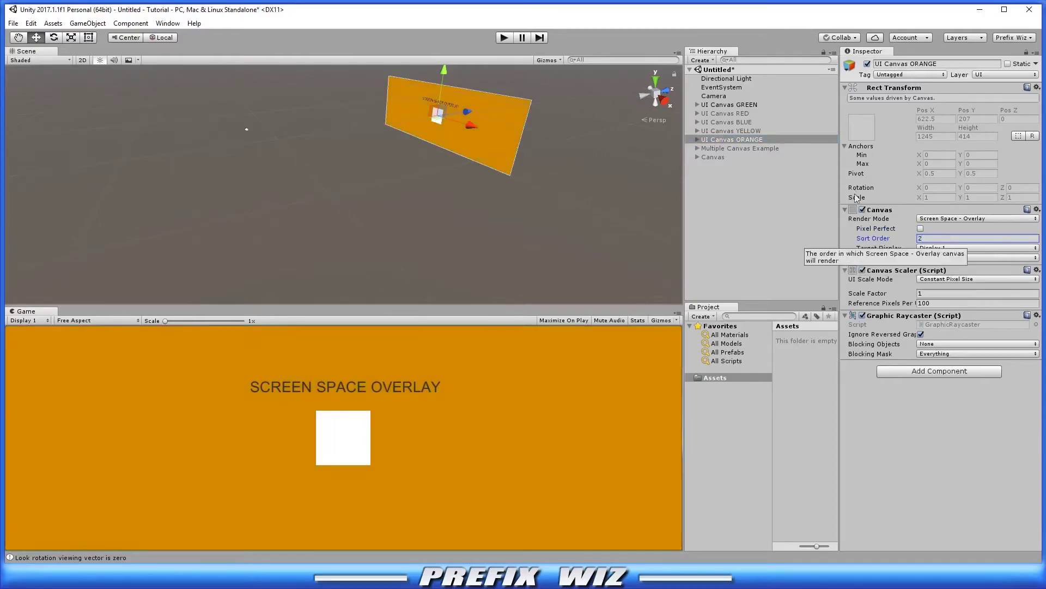
- Change GREEN's Sort Order to -1000
{"action": "left_click", "coordinate": [784, 105]}
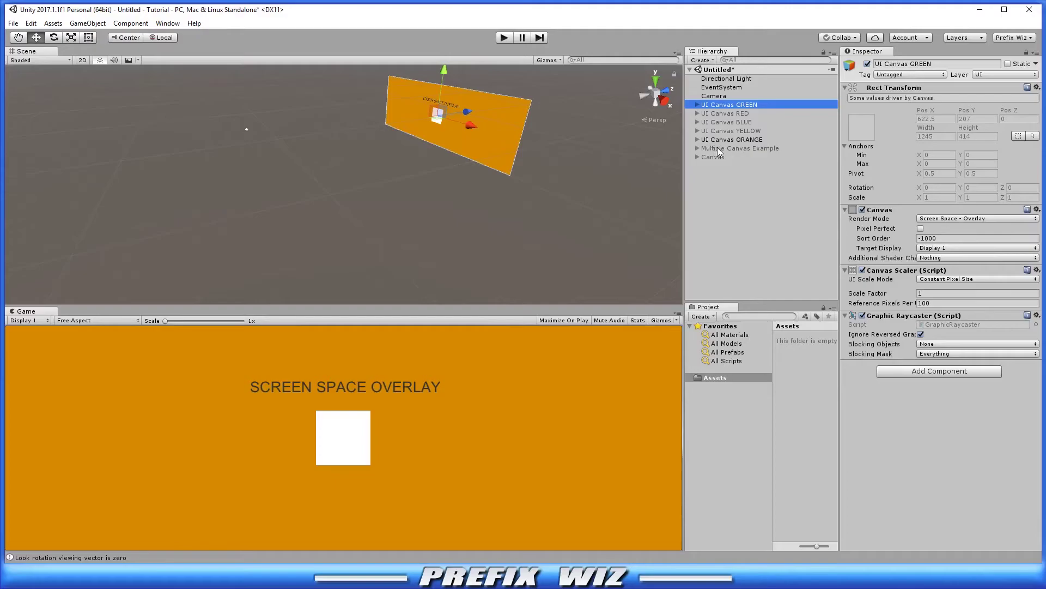
{"action": "left_click", "coordinate": [941, 239]}
{"action": "type", "text": "-1000"}
{"action": "key", "text": "Return"}
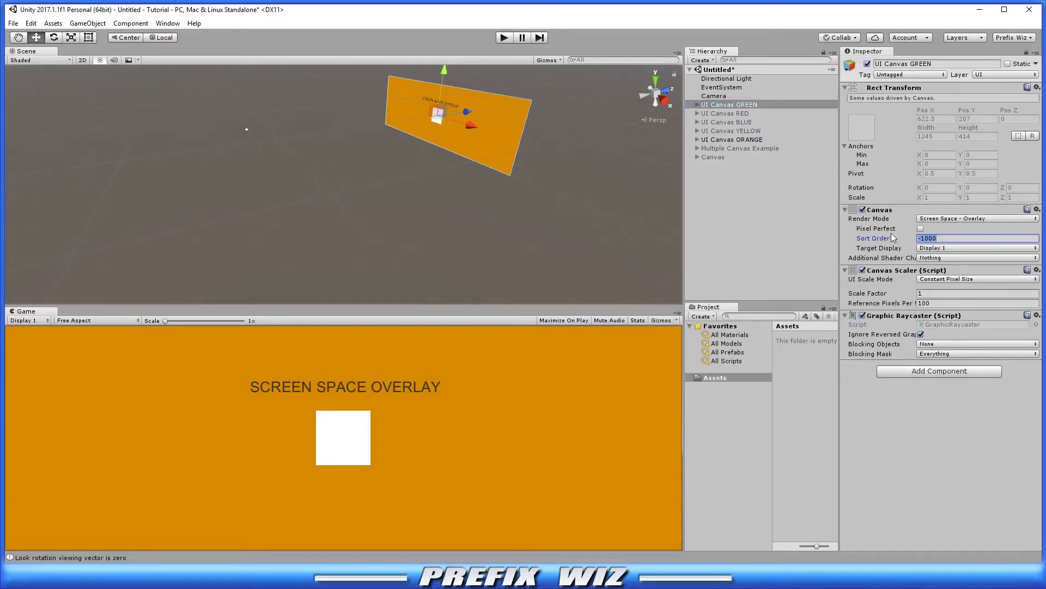
{"action": "left_click", "coordinate": [717, 149]}
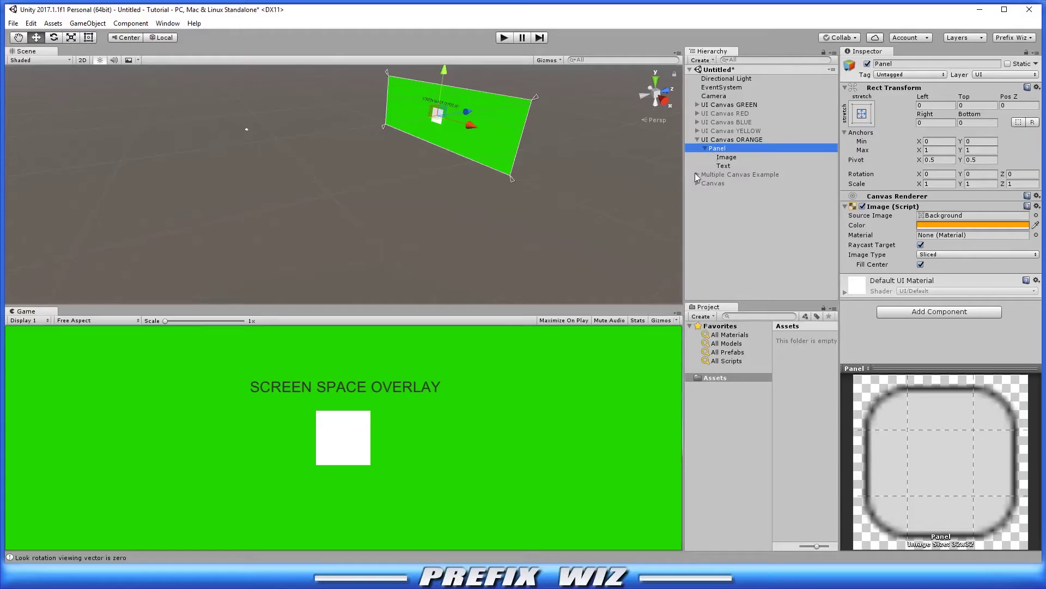
- Move the GREEN canvas's Text label onto the white square in the Scene view
{"action": "left_click", "coordinate": [725, 170]}
{"action": "left_click_drag", "start_coordinate": [450, 93], "coordinate": [450, 89]}
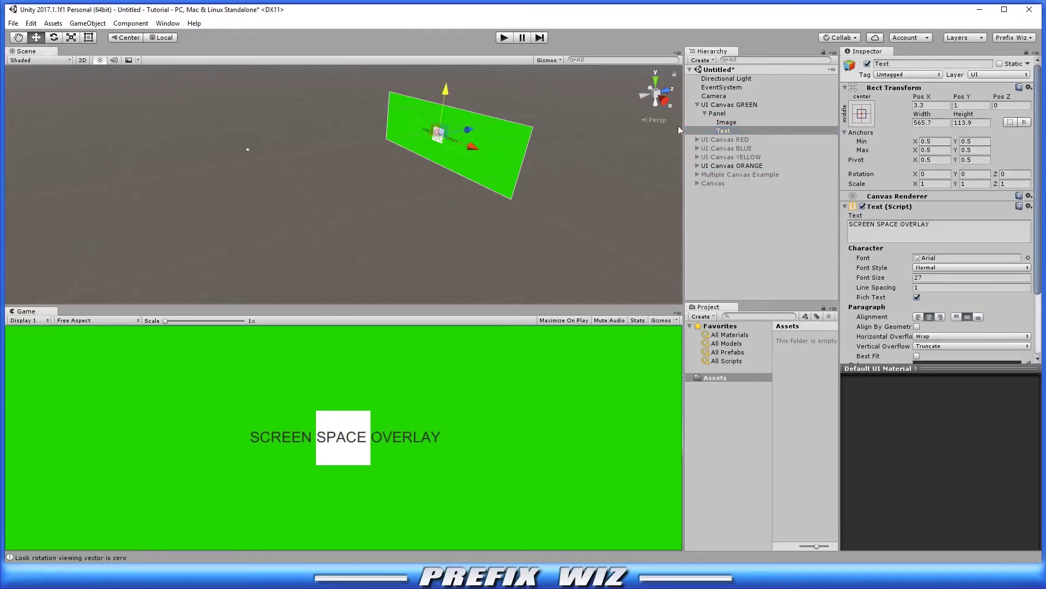
{"action": "left_click", "coordinate": [728, 123]}
{"action": "left_click", "coordinate": [730, 131]}
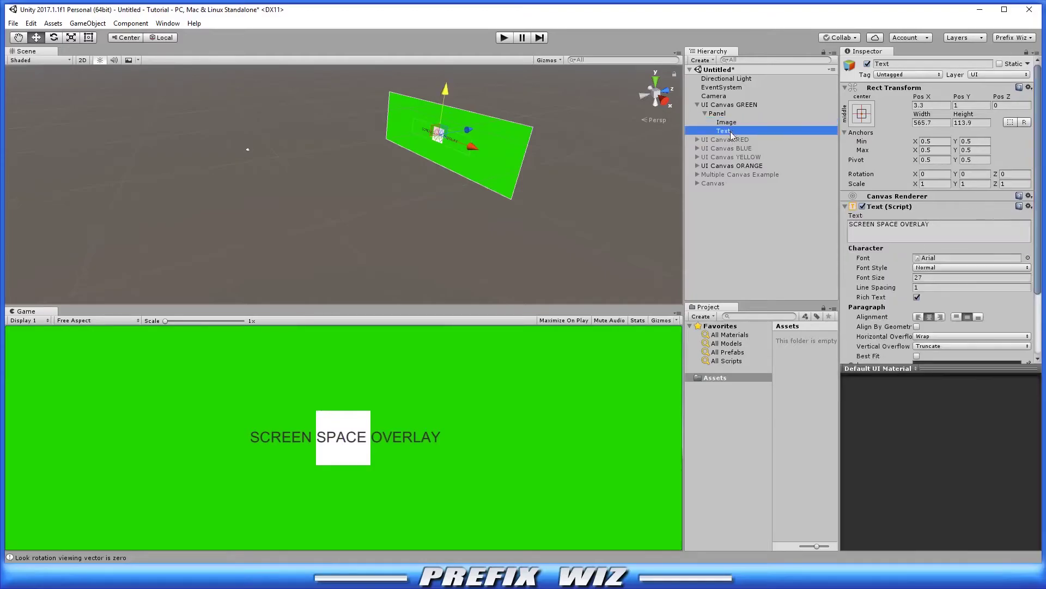
- Reorder Text above Image under Panel so the white square covers SPACE
{"action": "left_click", "coordinate": [728, 123]}
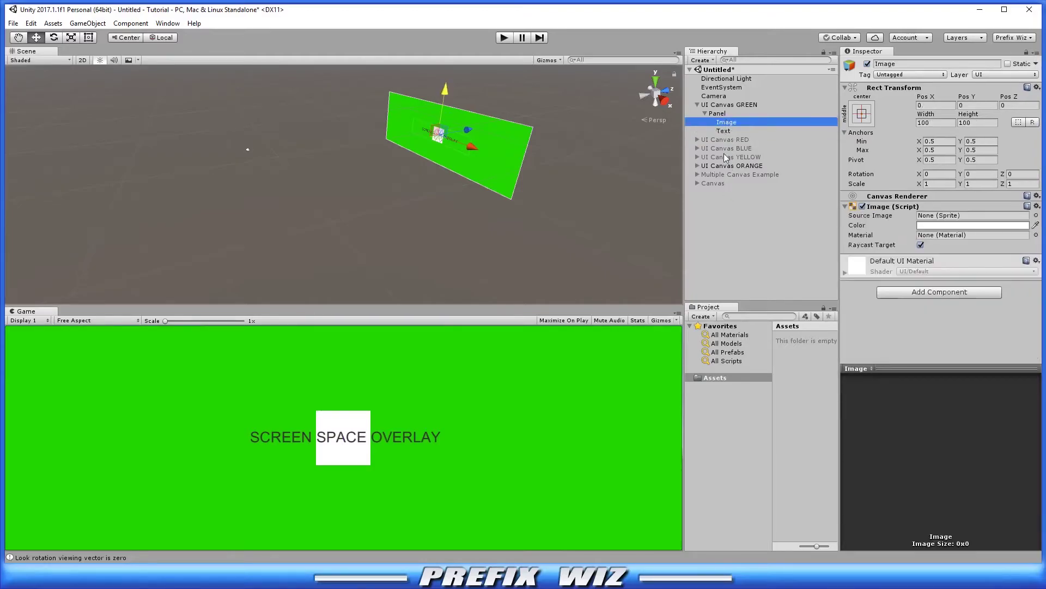
{"action": "left_click", "coordinate": [730, 134]}
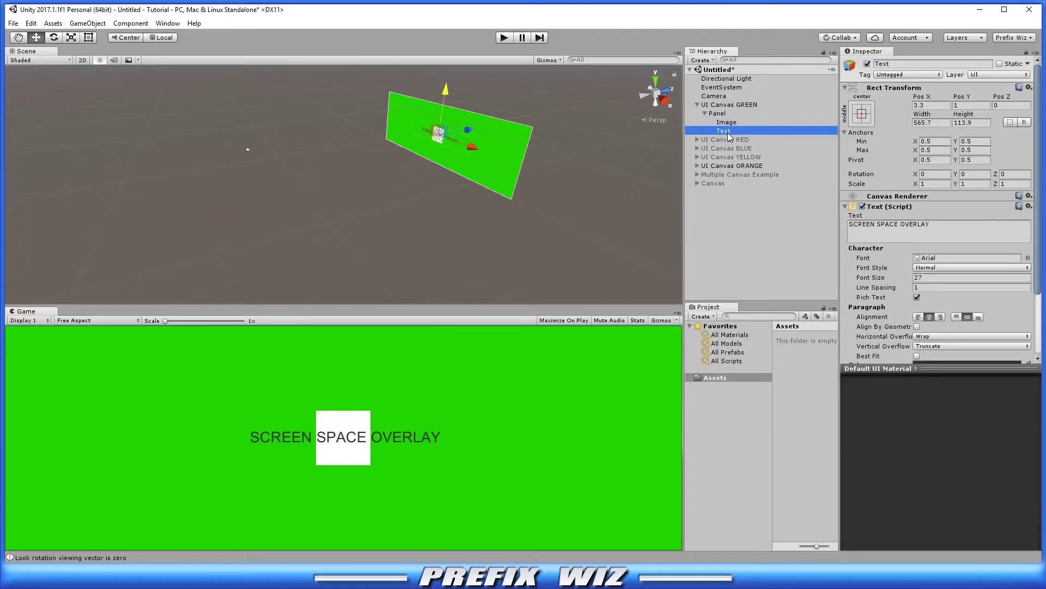
{"action": "left_click_drag", "start_coordinate": [723, 133], "coordinate": [724, 118]}
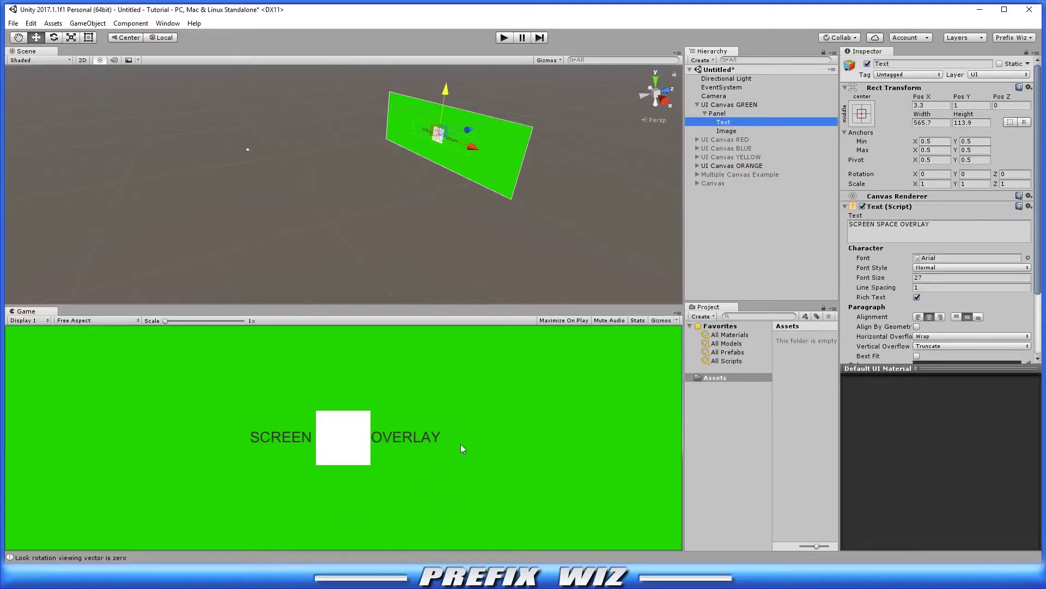
{"action": "left_click", "coordinate": [727, 132]}
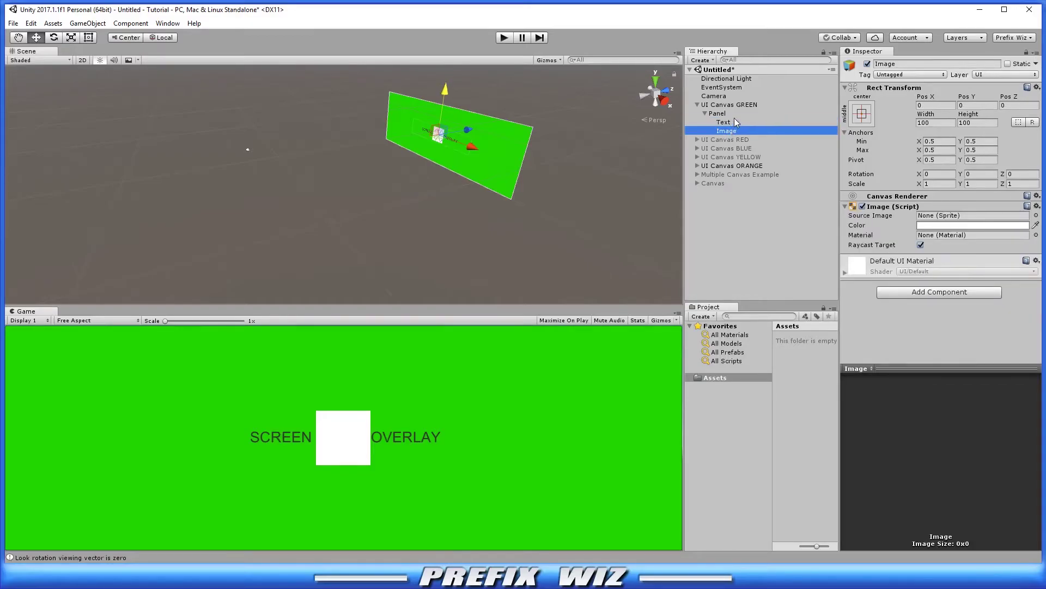
{"action": "left_click", "coordinate": [729, 140]}
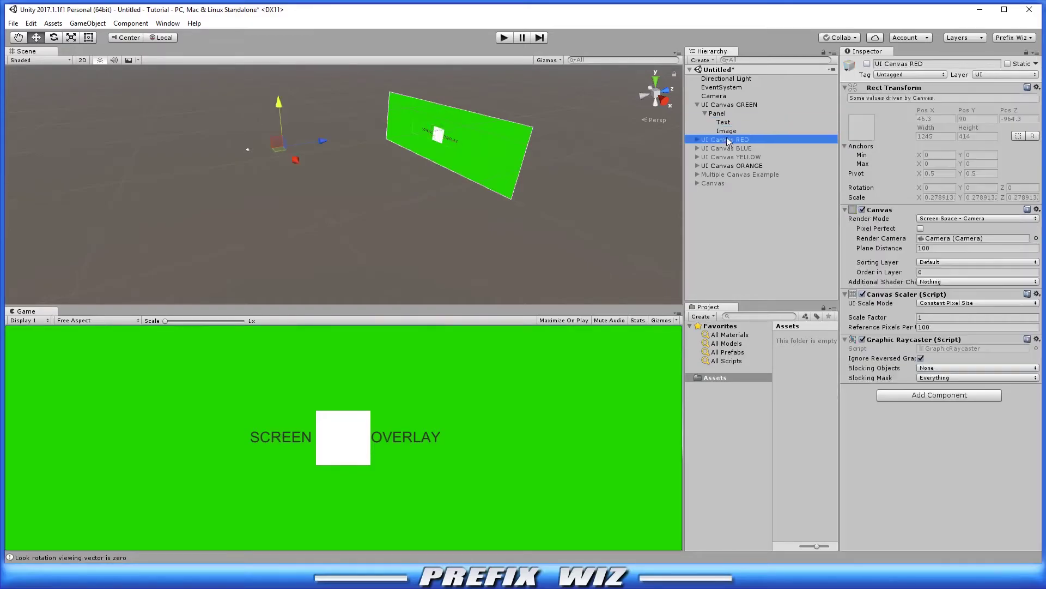
- Frame the grid and browse the 44 images inside 'Canvas w 44 elements'
{"action": "left_click", "coordinate": [929, 272]}
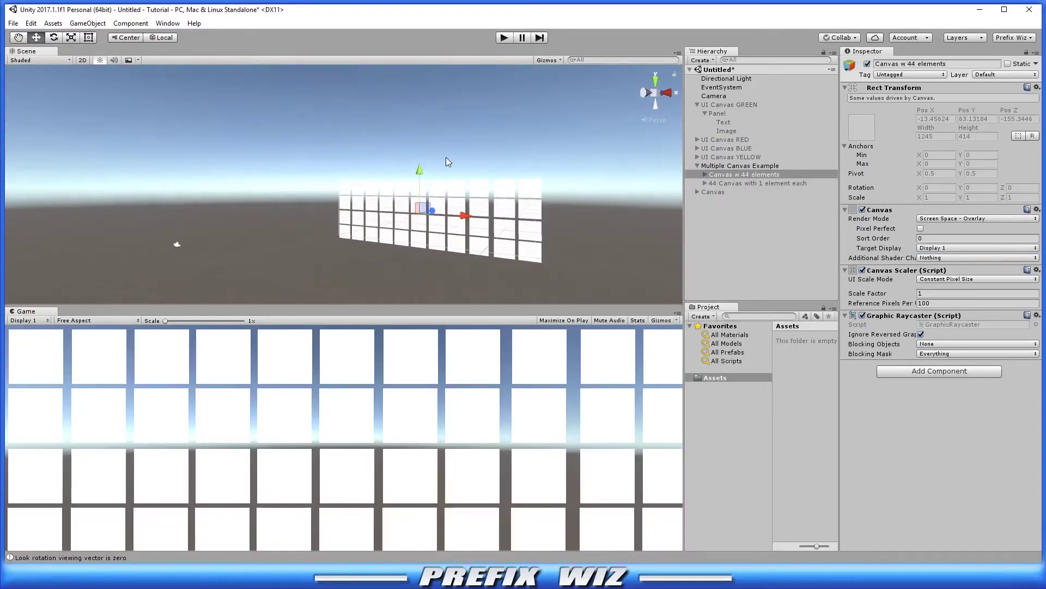
{"action": "left_click_drag", "start_coordinate": [414, 158], "coordinate": [442, 171], "text": "alt"}
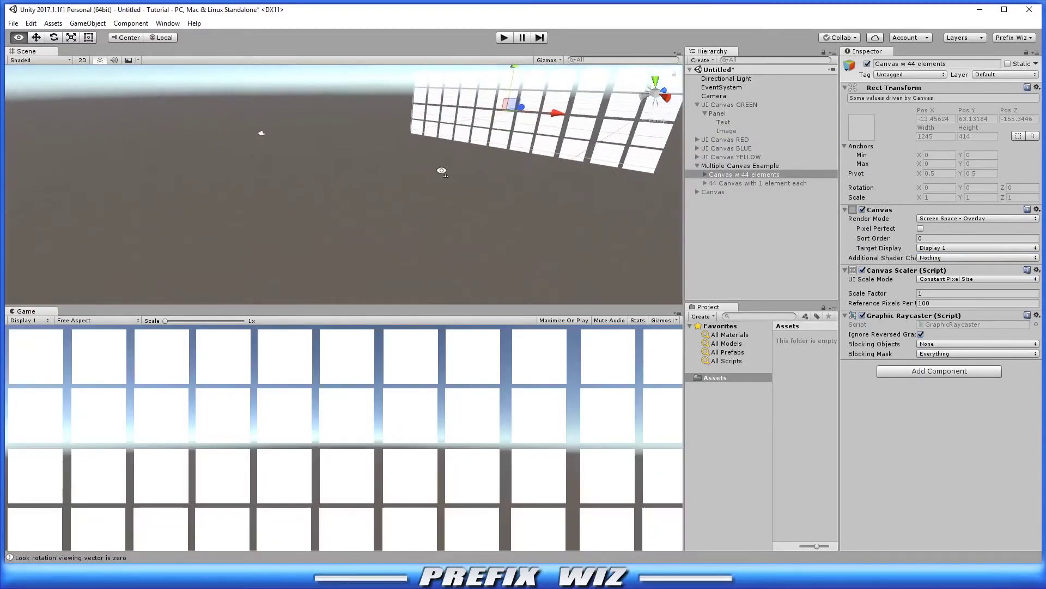
{"action": "key", "text": "f"}
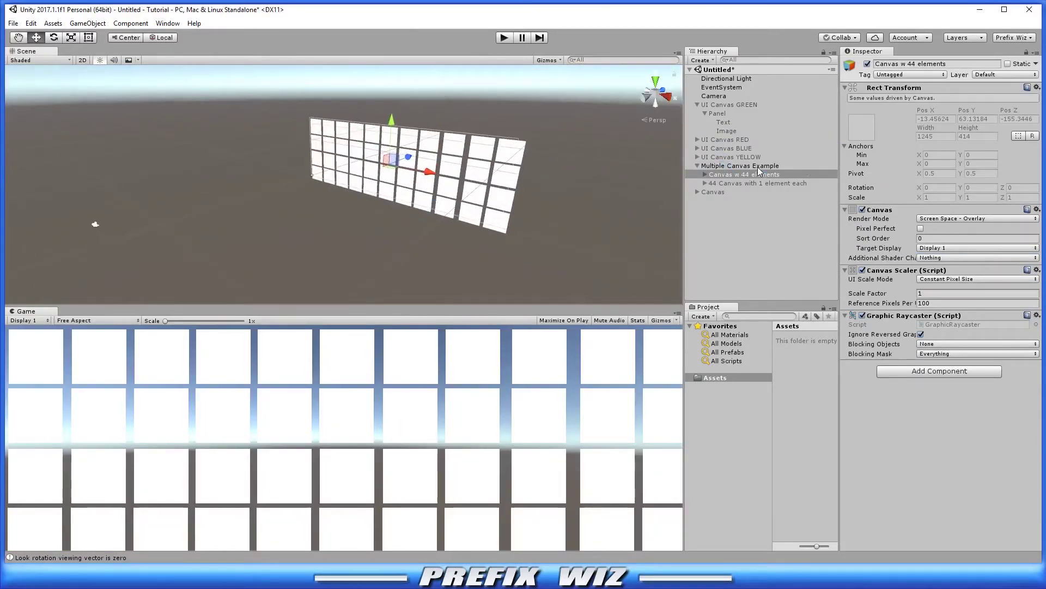
{"action": "left_click", "coordinate": [710, 176]}
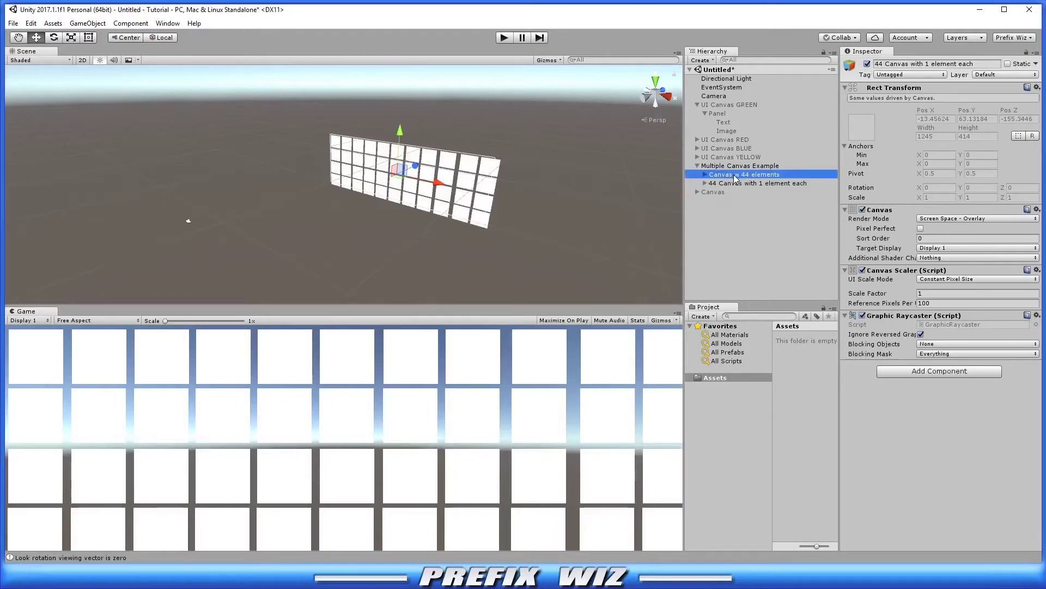
{"action": "left_click", "coordinate": [705, 174]}
{"action": "scroll", "coordinate": [746, 218], "scroll_direction": "down", "scroll_amount": 5}
{"action": "scroll", "coordinate": [748, 221], "scroll_direction": "up", "scroll_amount": 5}
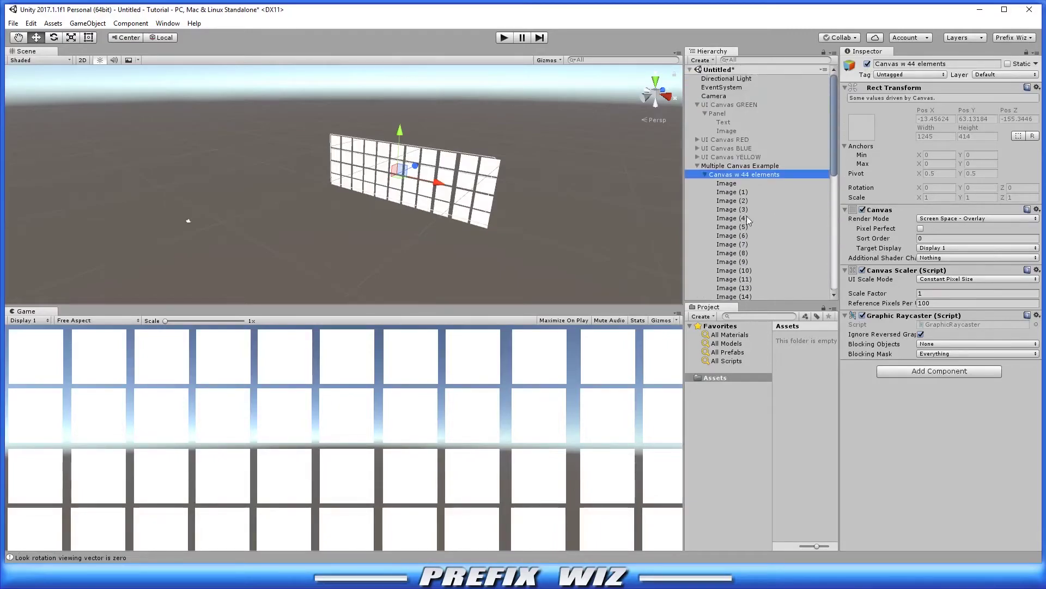
{"action": "left_click", "coordinate": [705, 174]}
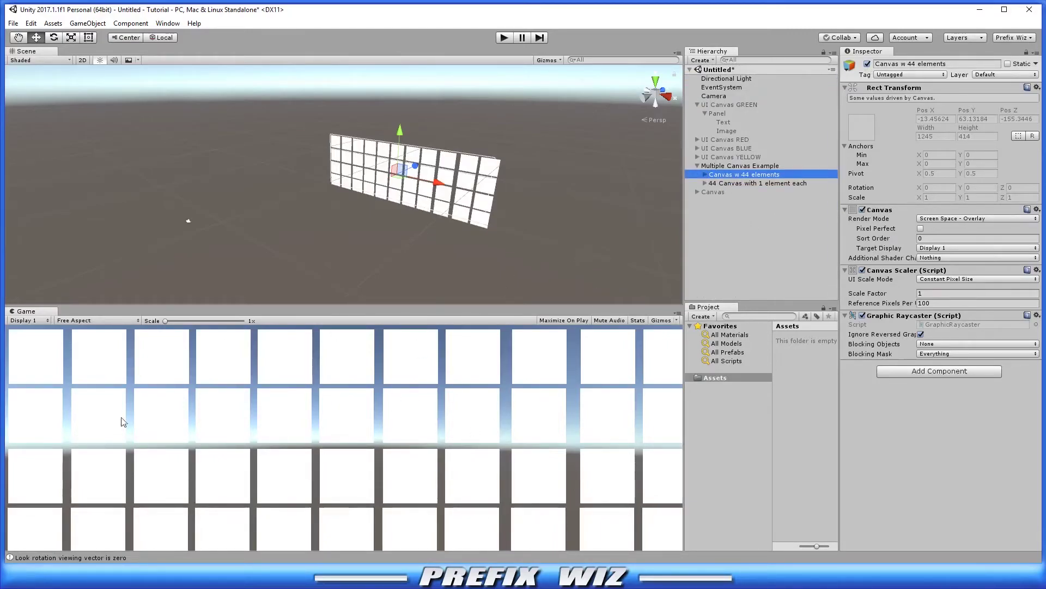
- Browse the child canvases of '44 Canvas with 1 element each', such as Canvas1 (2)
{"action": "left_click", "coordinate": [709, 184]}
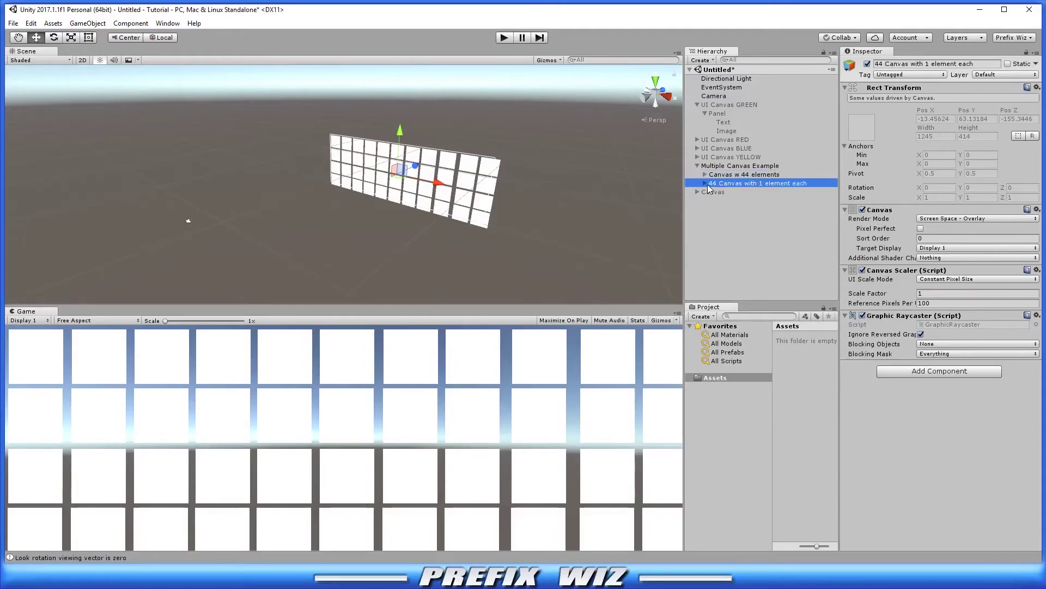
{"action": "left_click", "coordinate": [705, 184]}
{"action": "left_click", "coordinate": [714, 200]}
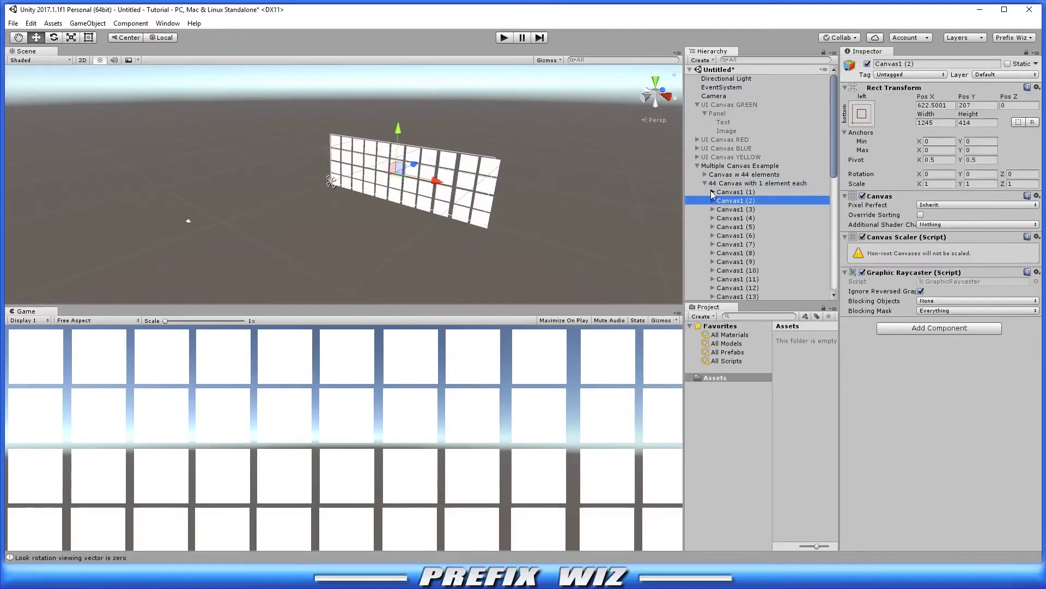
{"action": "left_click", "coordinate": [705, 183]}
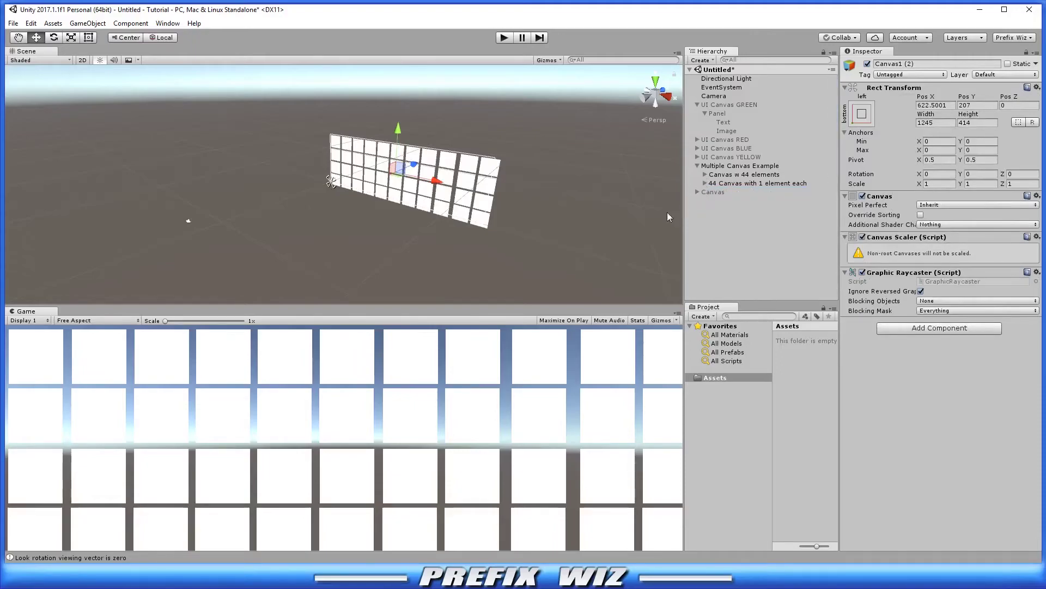
{"action": "left_click", "coordinate": [728, 176]}
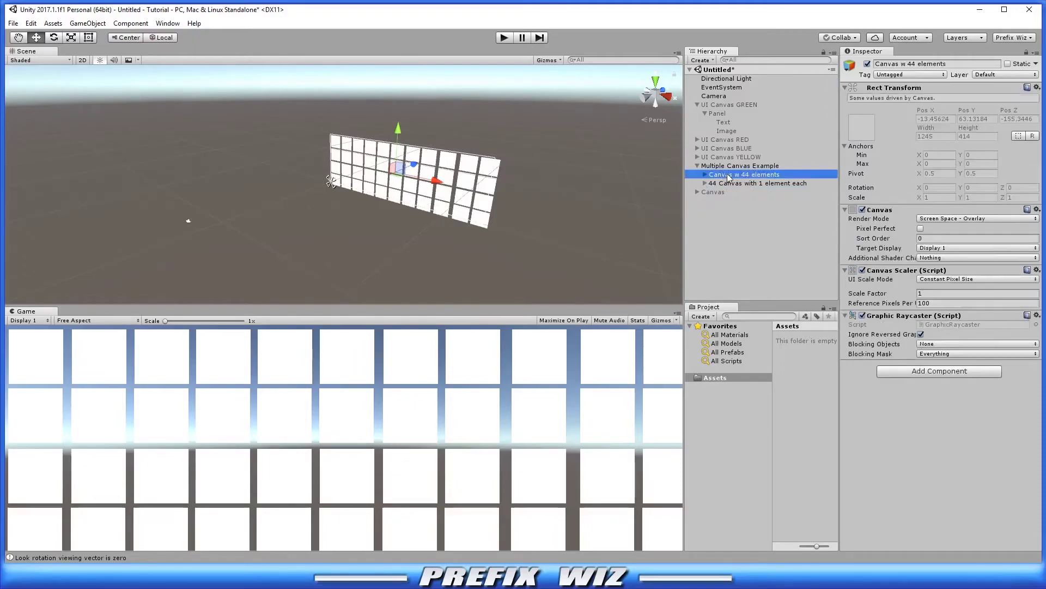
{"action": "left_click", "coordinate": [705, 174]}
{"action": "left_click", "coordinate": [706, 174]}
{"action": "left_click", "coordinate": [725, 183]}
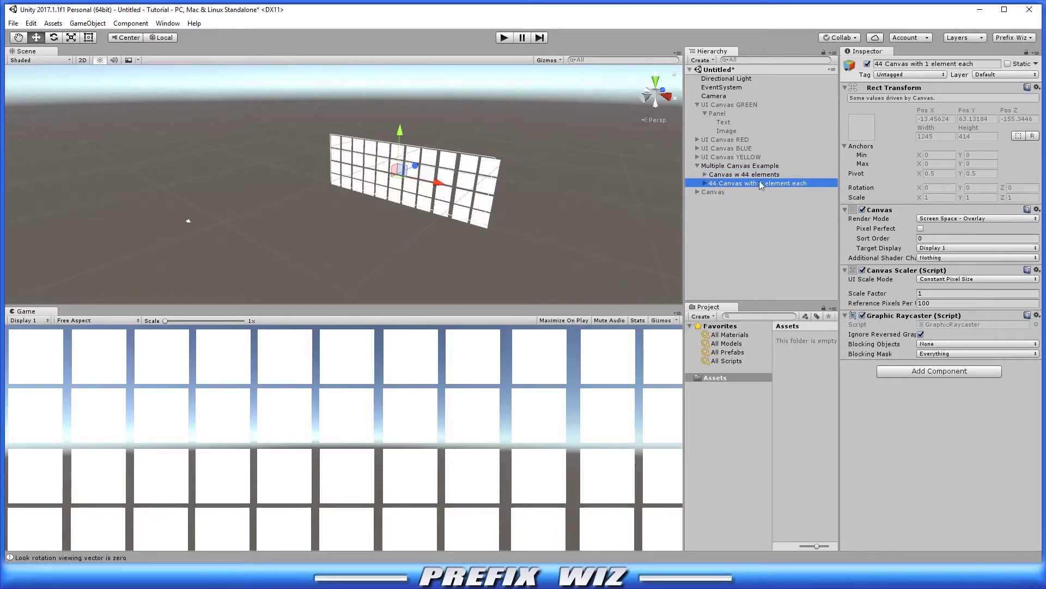
- Deactivate 'Canvas w 44 elements' and activate '44 Canvas with 1 element each'
{"action": "left_click", "coordinate": [867, 64]}
{"action": "left_click", "coordinate": [763, 174]}
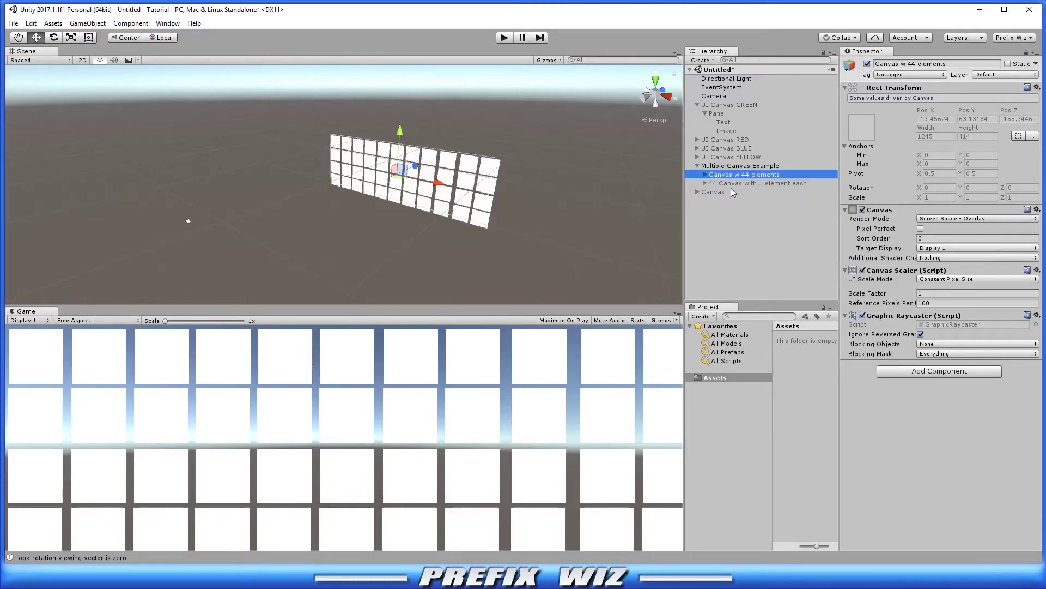
{"action": "left_click", "coordinate": [706, 174]}
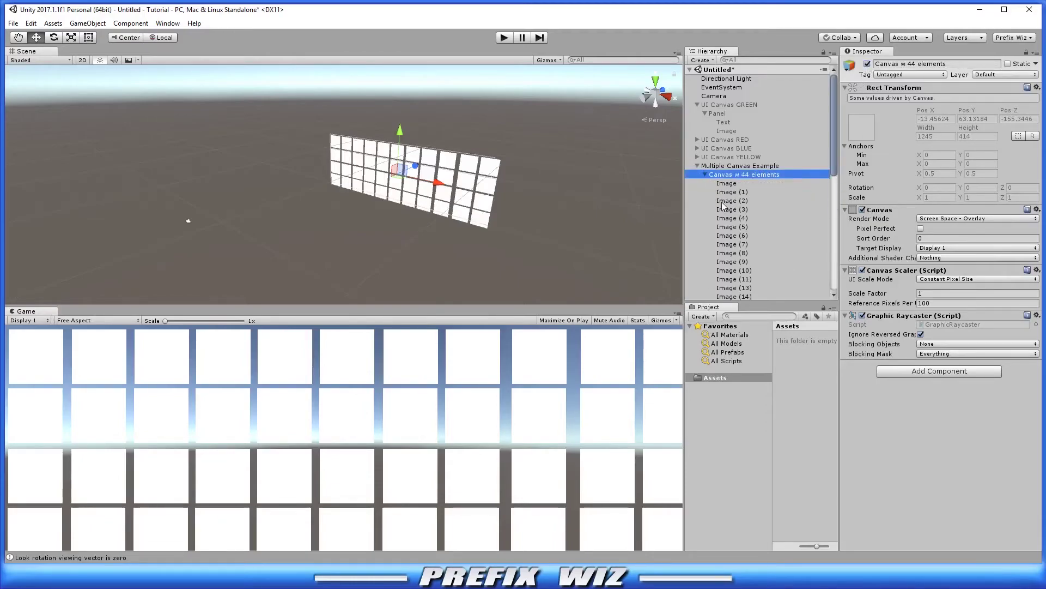
{"action": "left_click", "coordinate": [705, 175]}
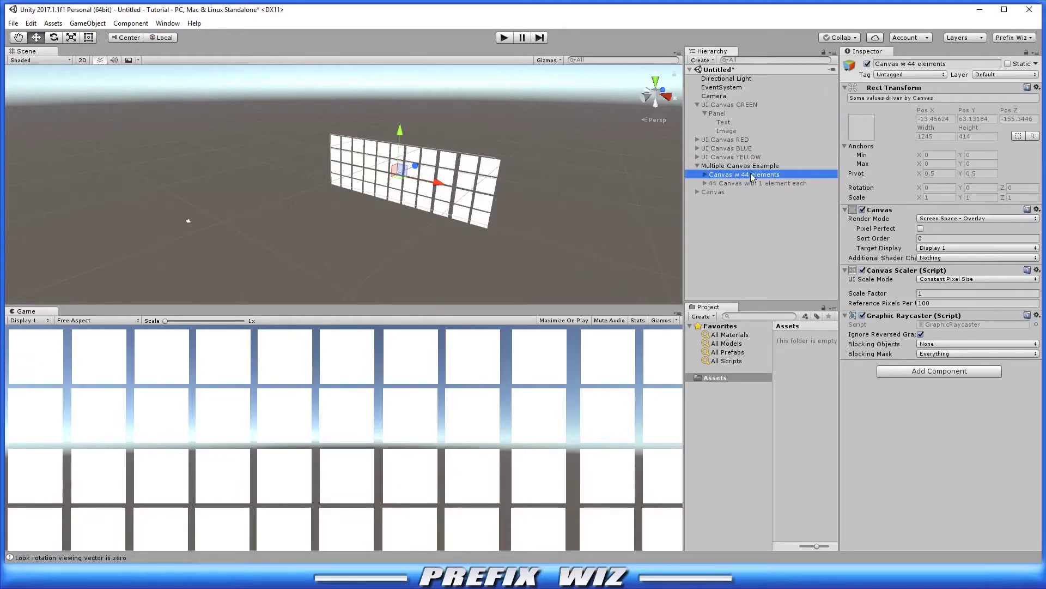
{"action": "left_click", "coordinate": [867, 63]}
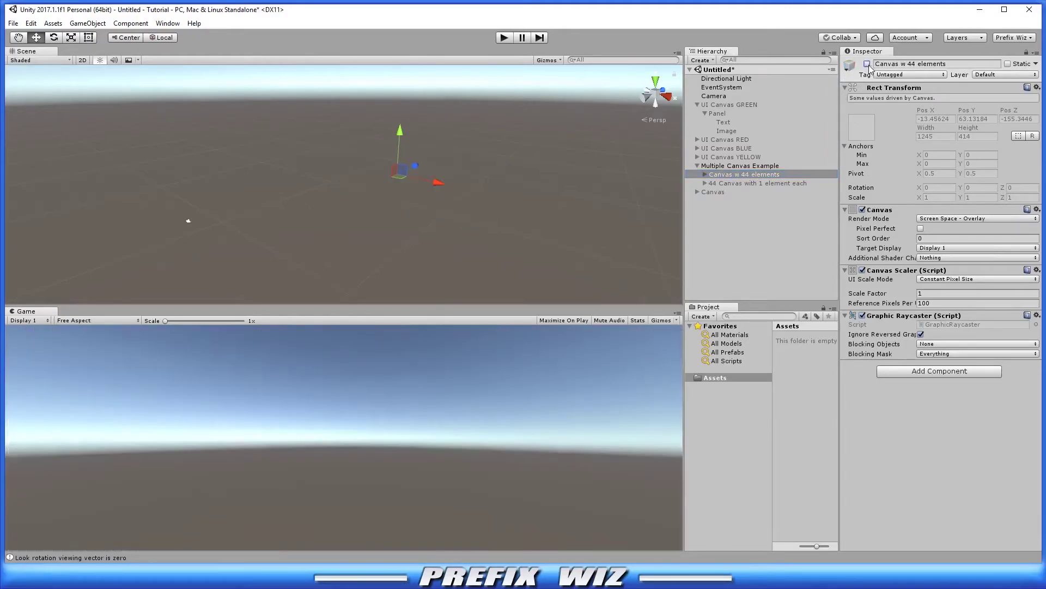
{"action": "left_click", "coordinate": [757, 184]}
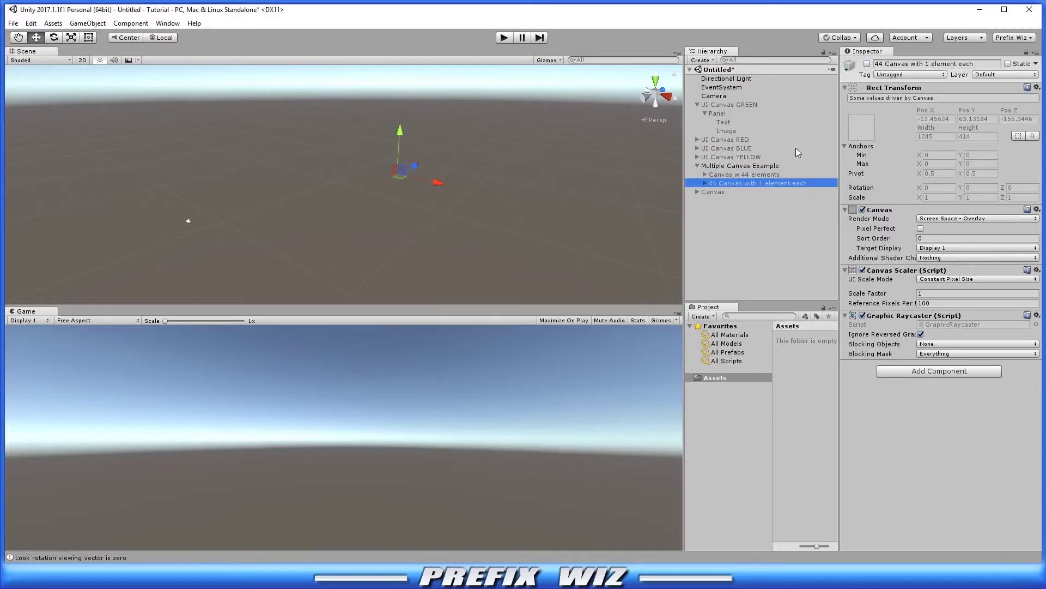
{"action": "left_click", "coordinate": [867, 65]}
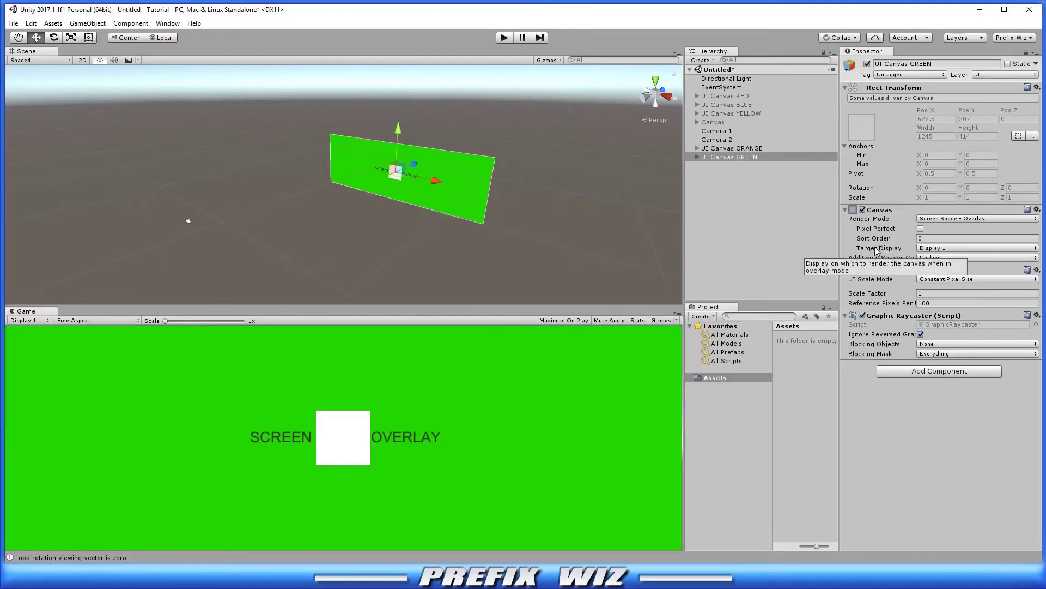
- Check the Target Display of UI Canvas ORANGE and Camera 2, then preview Display 2
{"action": "left_click", "coordinate": [37, 323]}
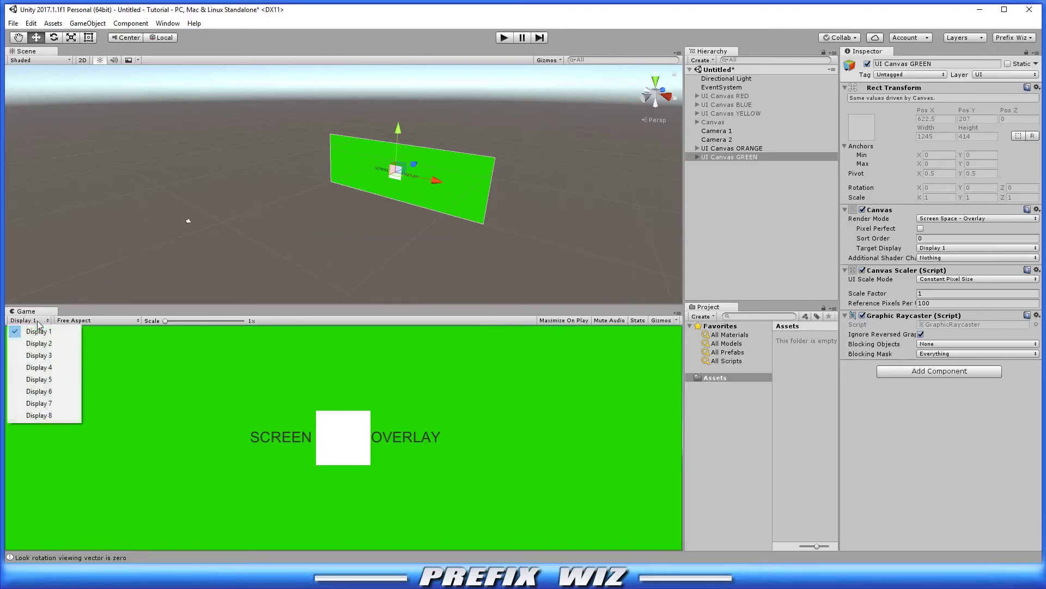
{"action": "left_click", "coordinate": [954, 425]}
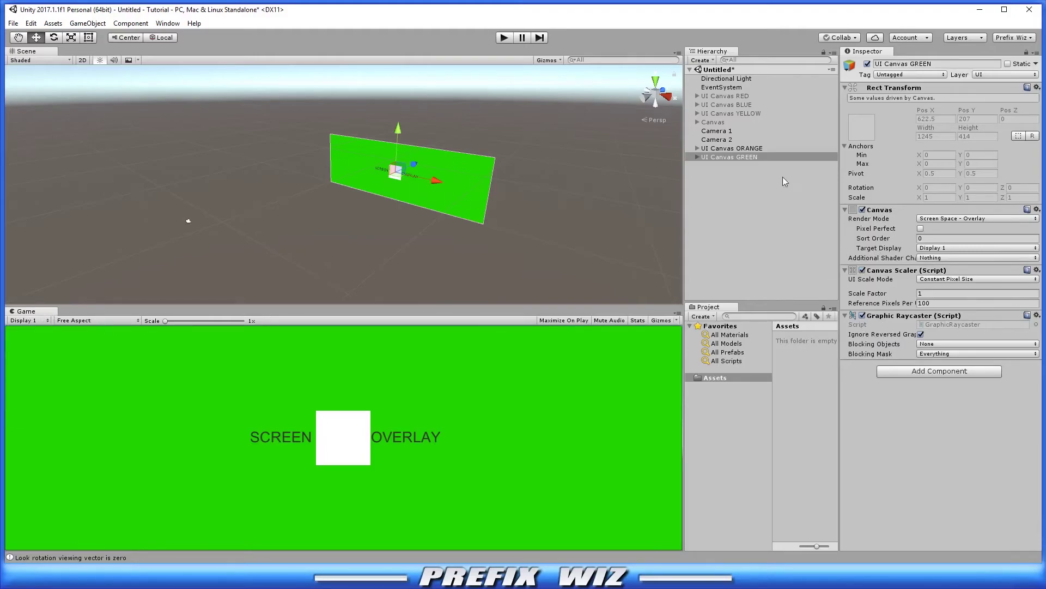
{"action": "left_click", "coordinate": [732, 148]}
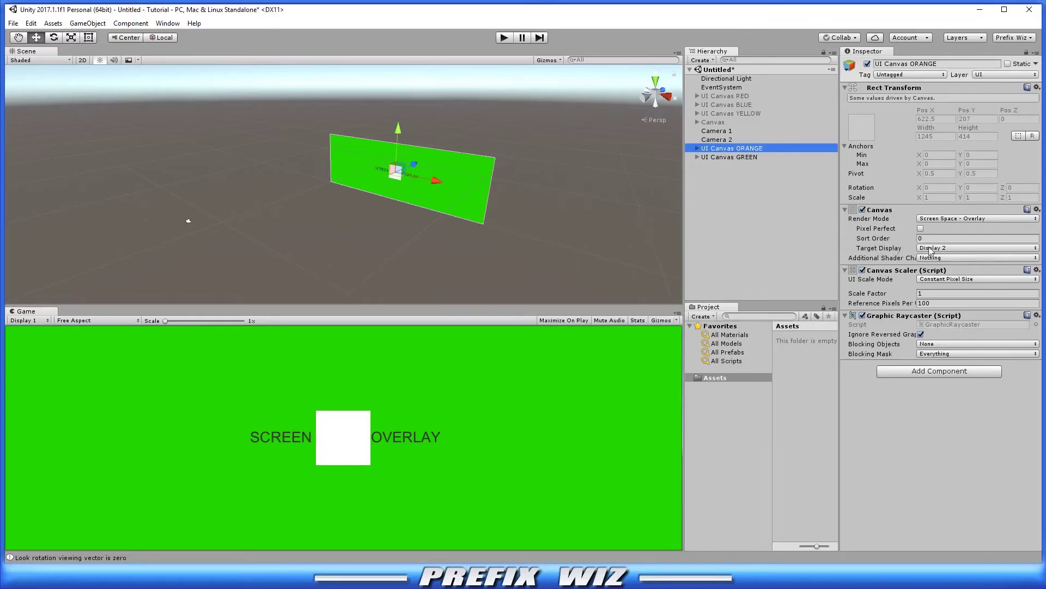
{"action": "left_click", "coordinate": [741, 141]}
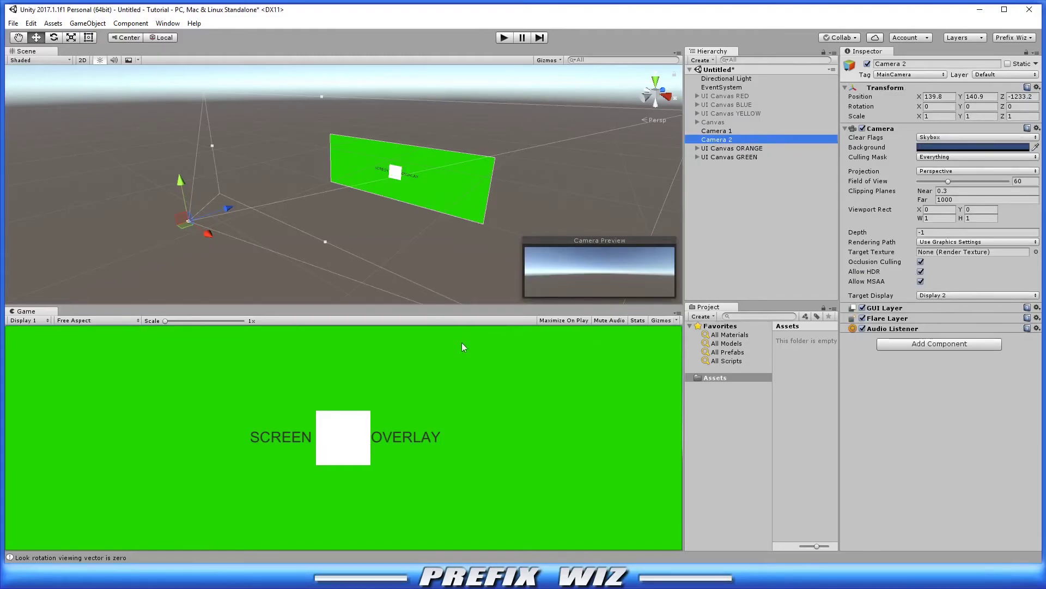
{"action": "left_click", "coordinate": [39, 322]}
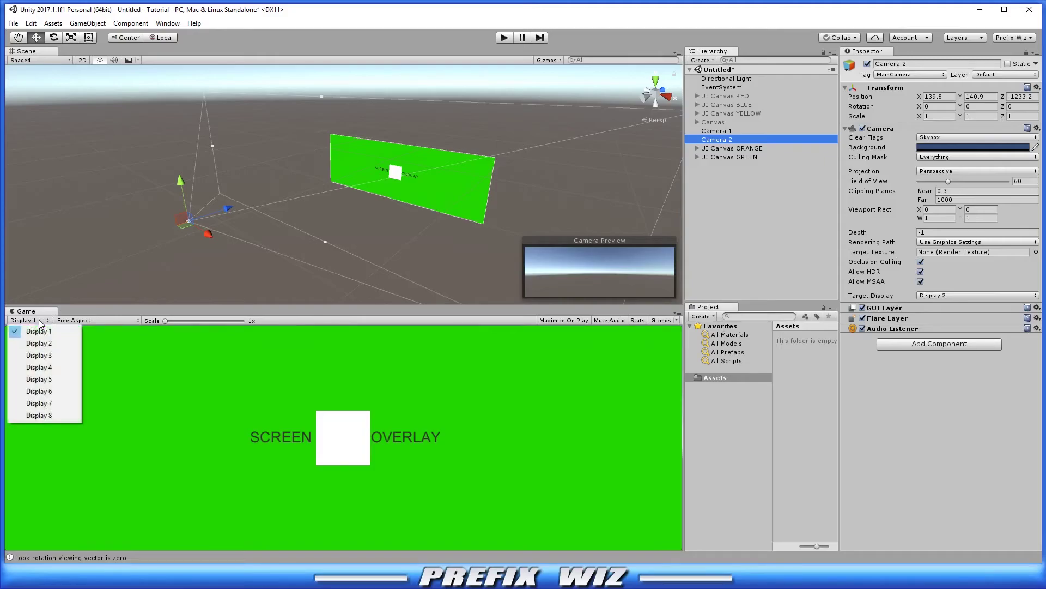
{"action": "left_click", "coordinate": [44, 345]}
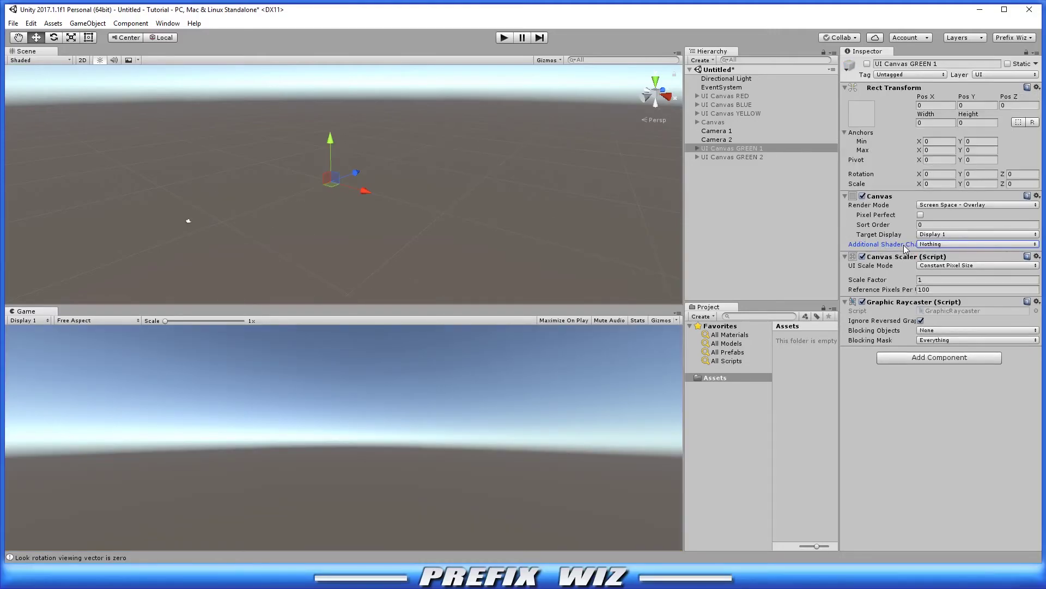
- Review the Additional Shader Channels options, leaving them at Nothing
{"action": "left_click", "coordinate": [953, 245]}
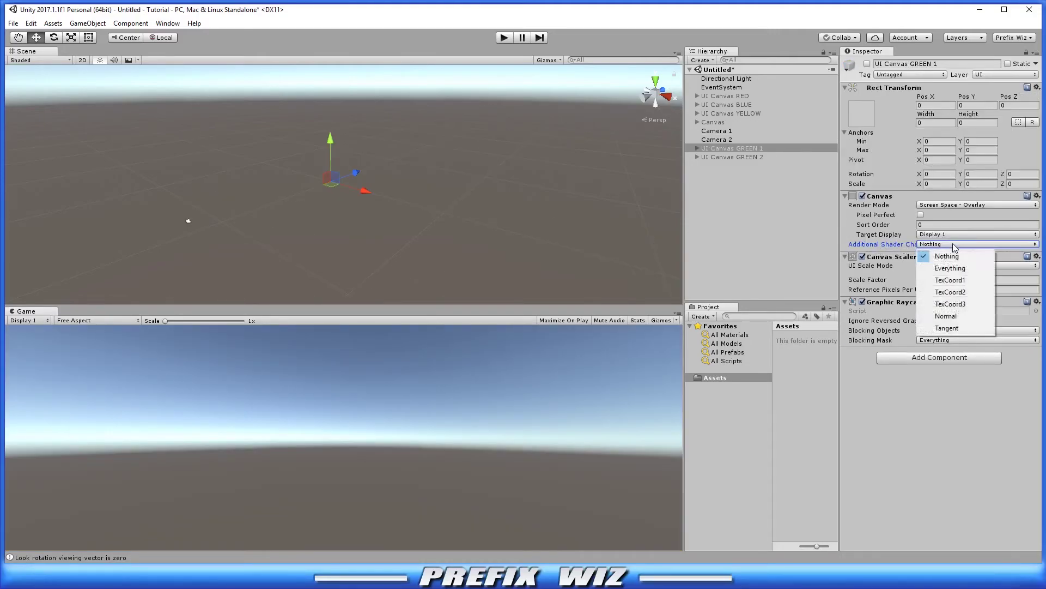
{"action": "left_click", "coordinate": [907, 251]}
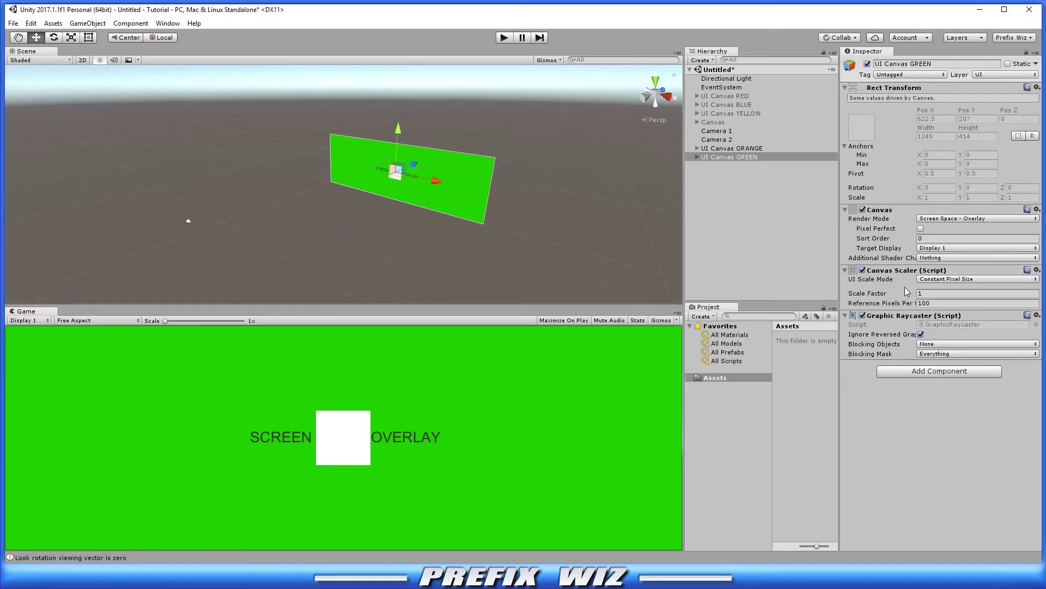
- Bring in UI Canvas Brown with its Button over the OVERLAY text and inspect its Graphic Raycaster
{"action": "key", "text": "ctrl+z"}
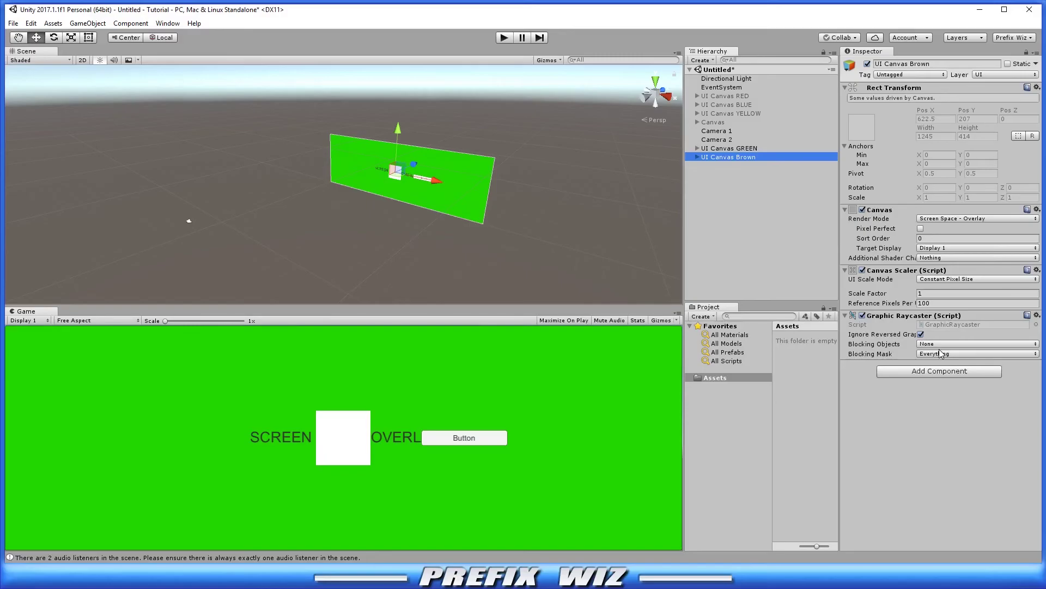
{"action": "left_click", "coordinate": [1009, 386]}
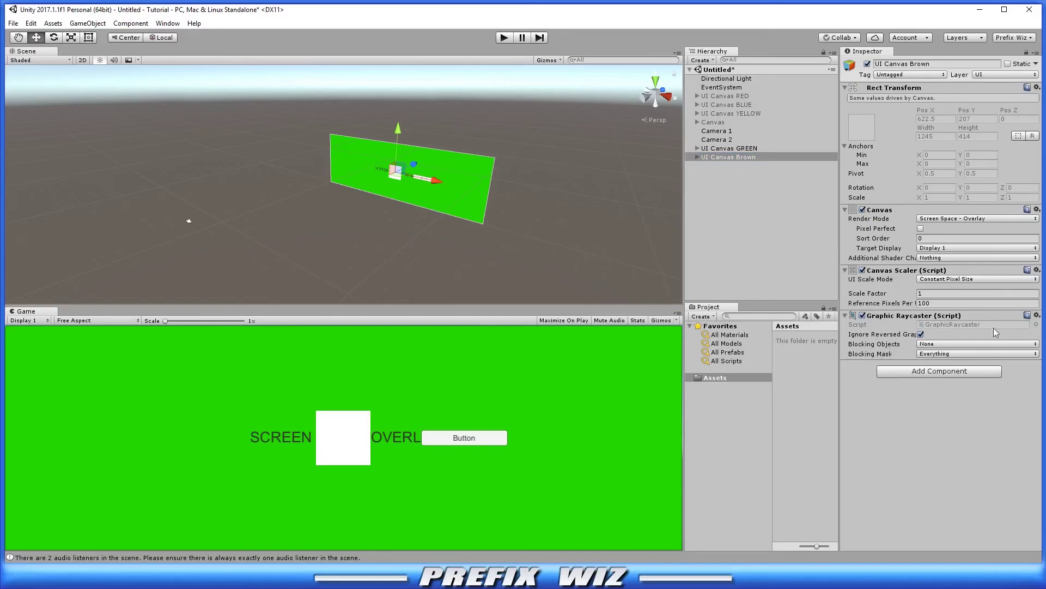